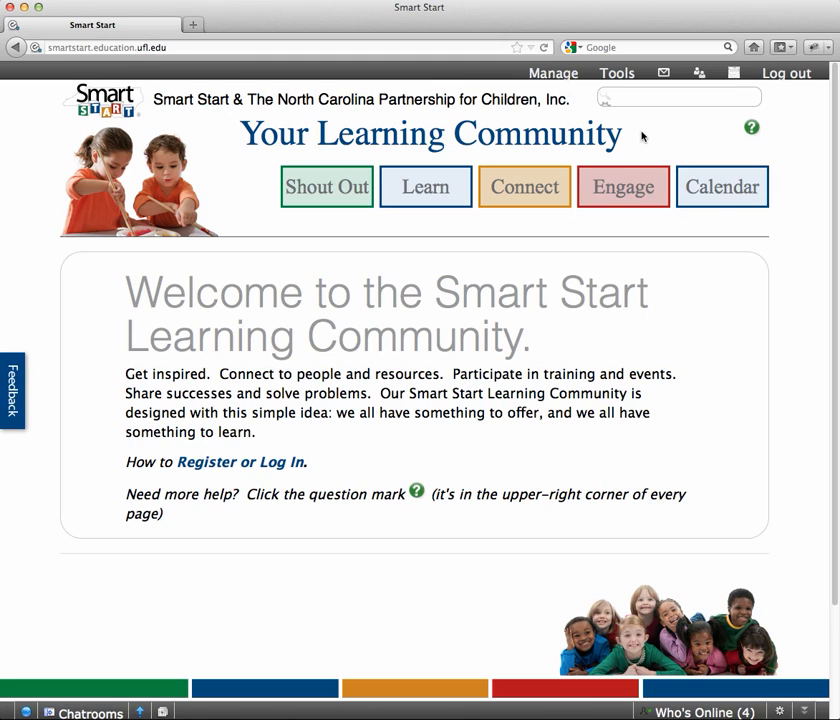
# Open the profile page of the group owned by this account and look over its widgets and members
pyautogui.moveTo(500, 192)
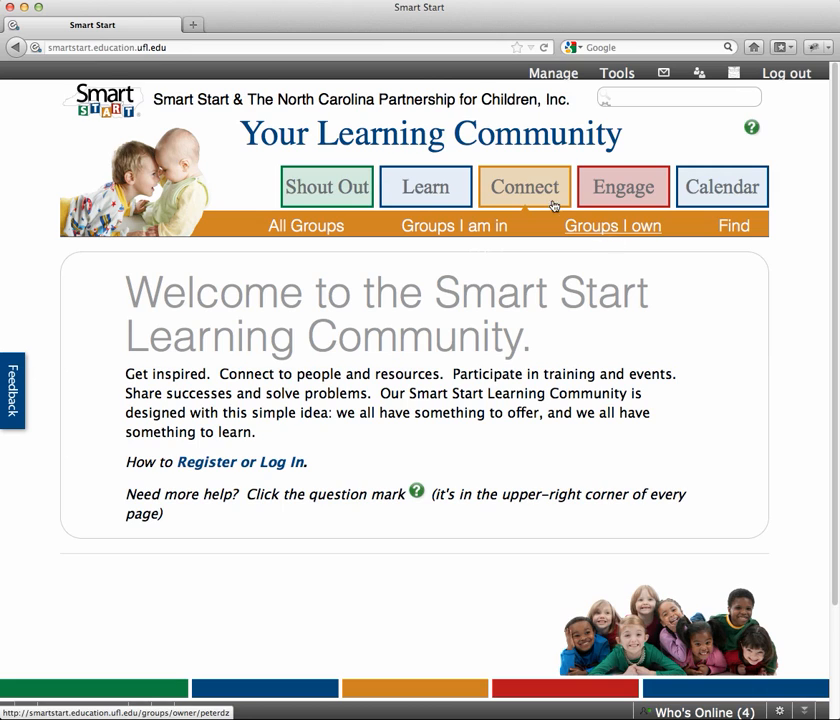
pyautogui.click(617, 229)
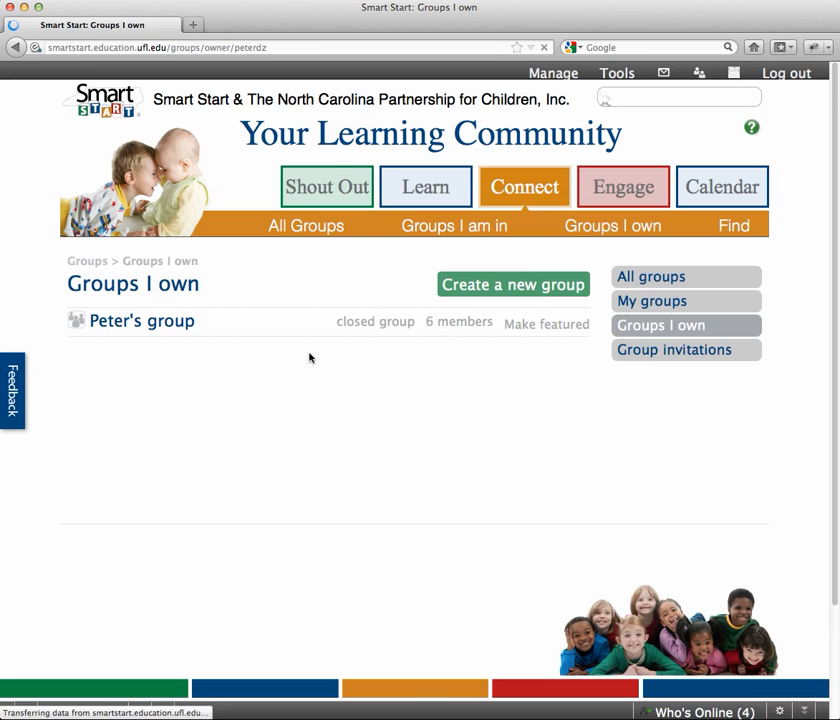
pyautogui.click(163, 331)
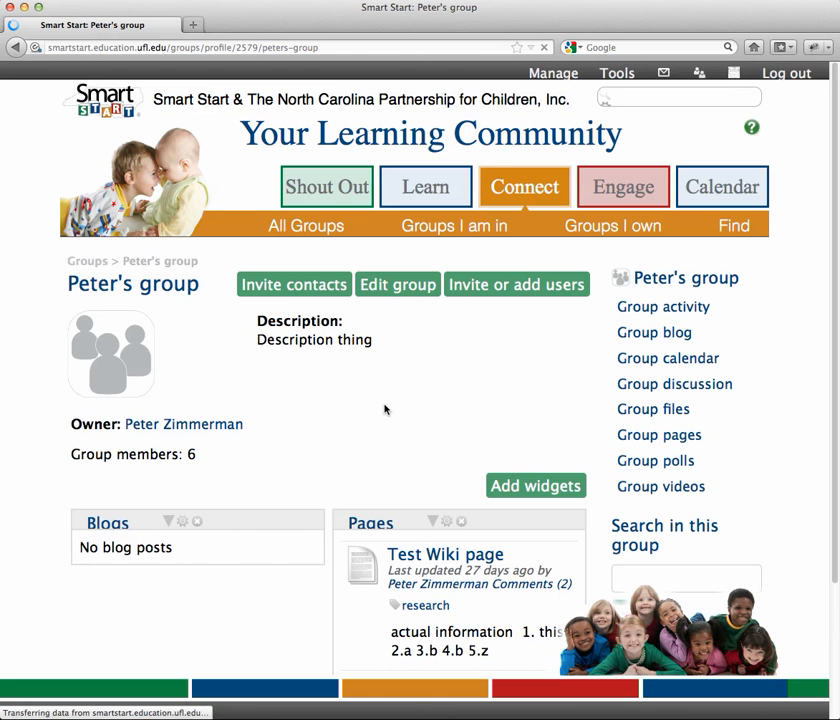
pyautogui.scroll(-1, 498, 410)
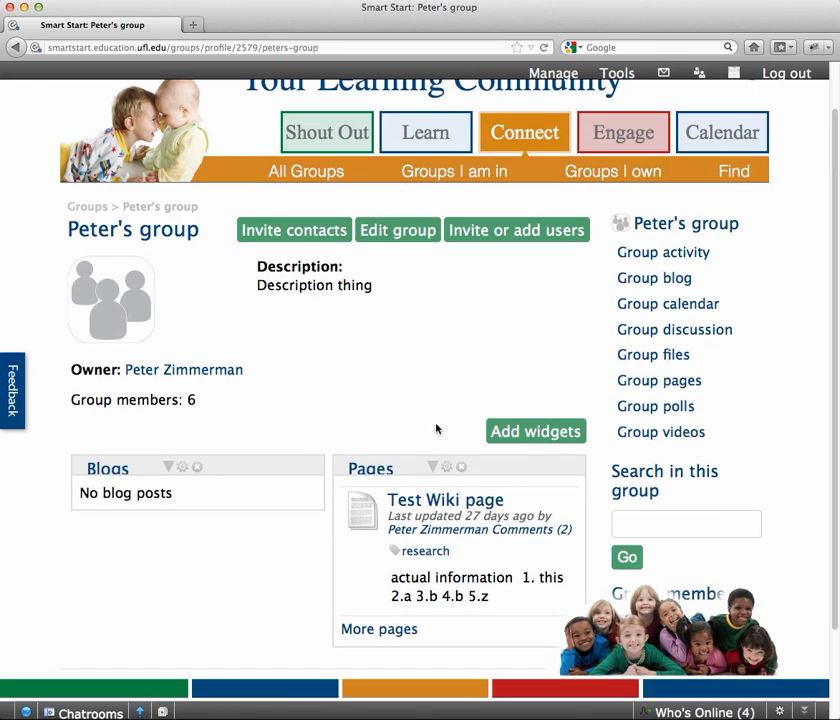
pyautogui.scroll(-2, 396, 437)
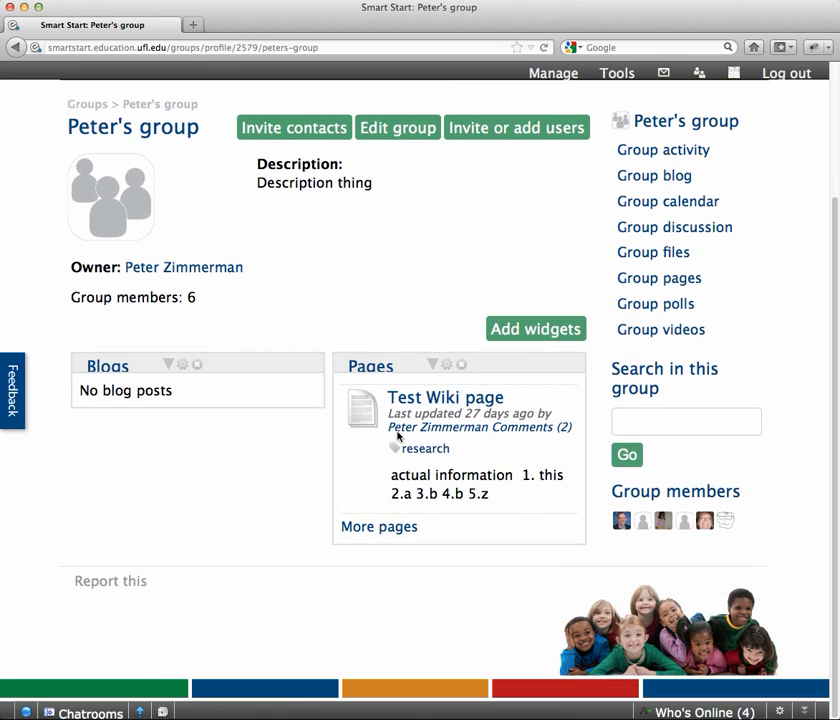
pyautogui.scroll(3, 375, 400)
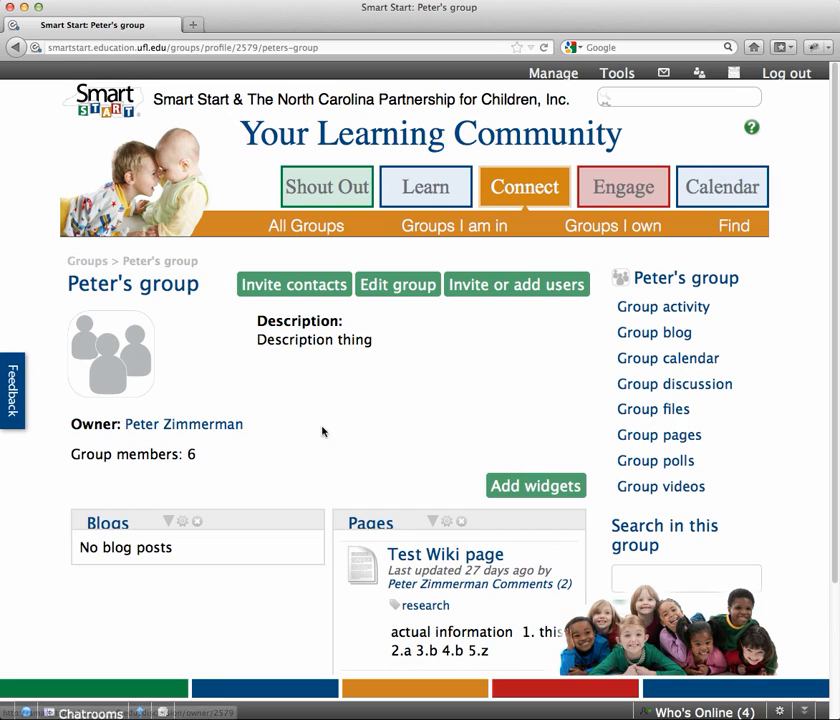
# Start a new discussion topic in the group and title it "Test topic"
pyautogui.click(735, 386)
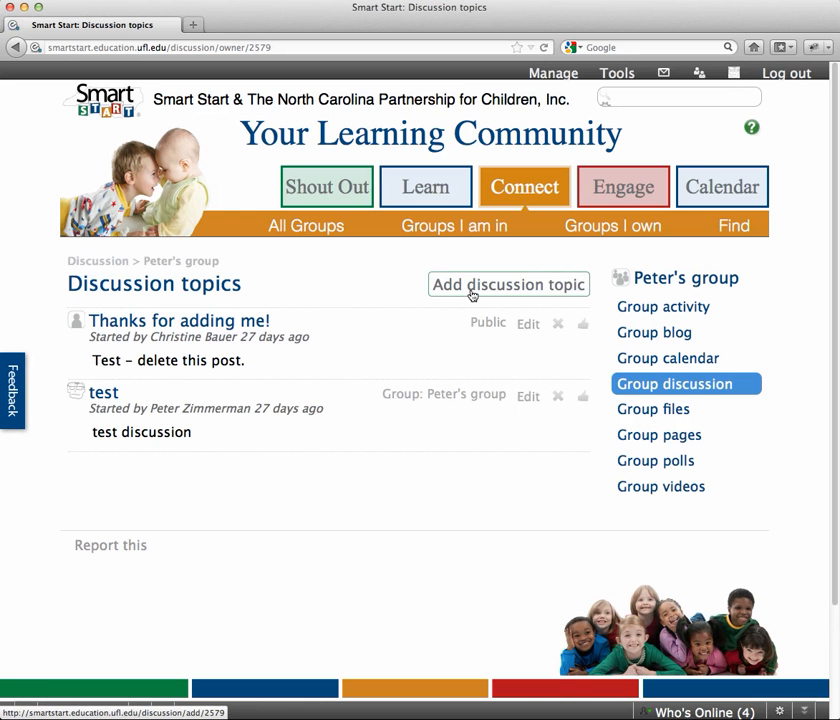
pyautogui.click(473, 285)
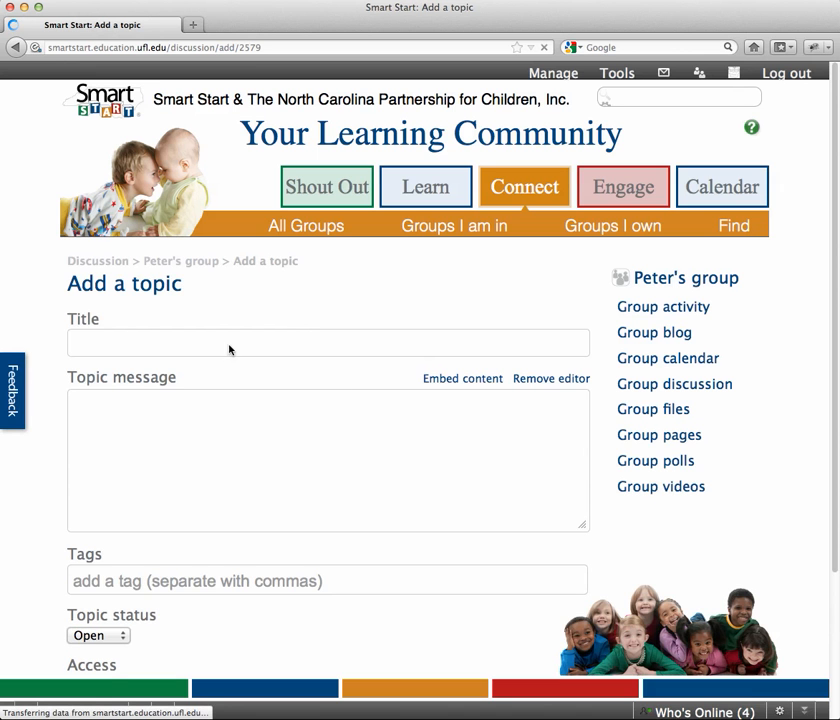
pyautogui.click(239, 335)
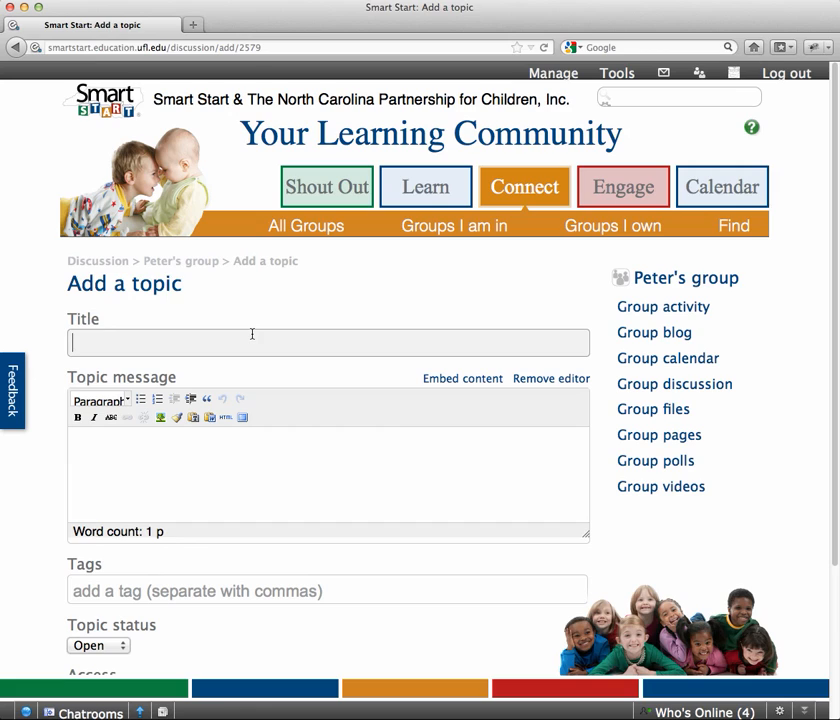
pyautogui.write('Test topic')
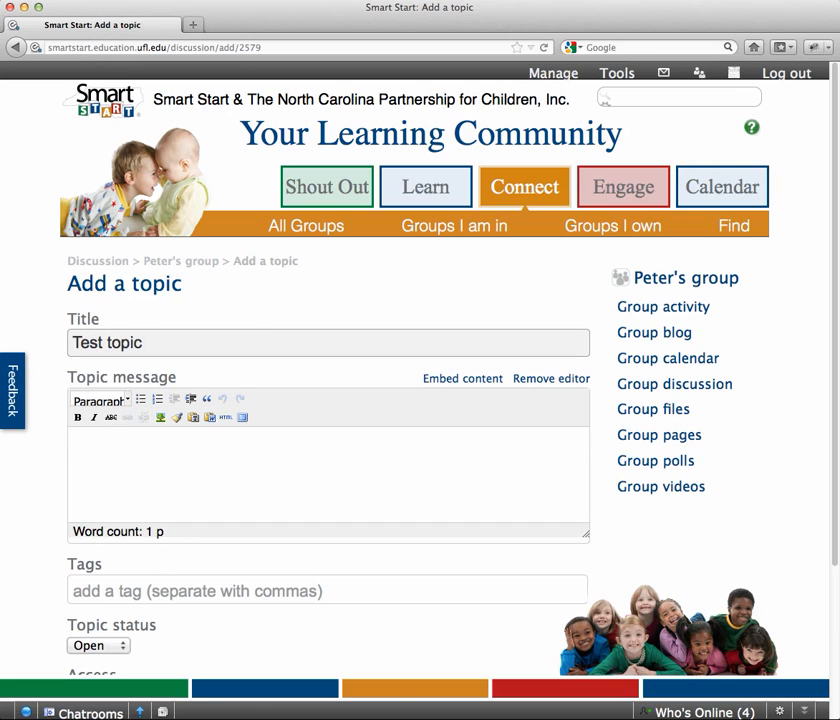
# Write "Hey what do you think about this?" as the topic message
pyautogui.click(203, 489)
pyautogui.write('Hey q')
pyautogui.press('BackSpace')
pyautogui.write('w')
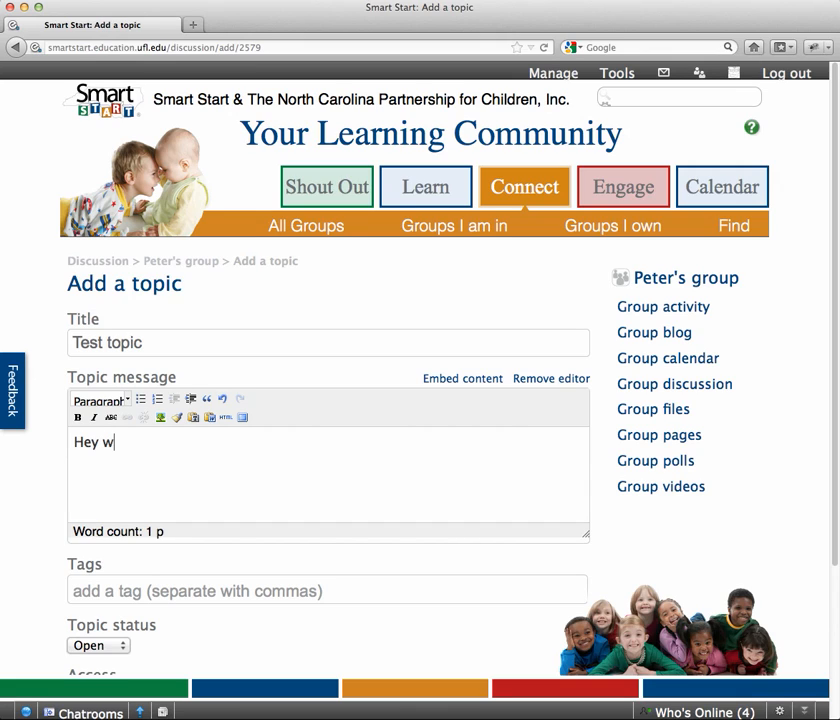
pyautogui.write('hat do you think about abou')
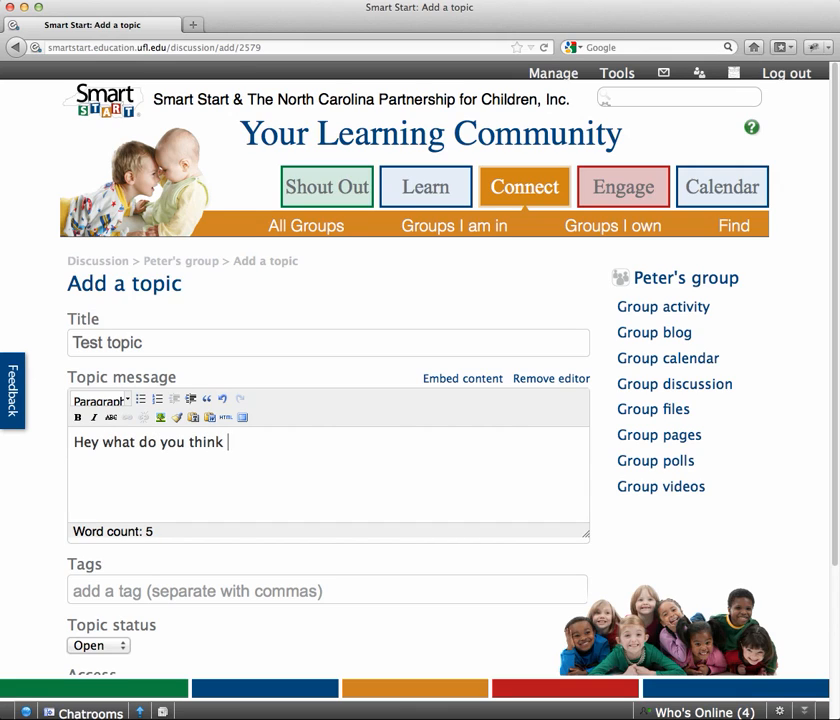
pyautogui.press('BackSpace')
pyautogui.press('BackSpace')
pyautogui.press('BackSpace')
pyautogui.press('BackSpace')
pyautogui.write('this')
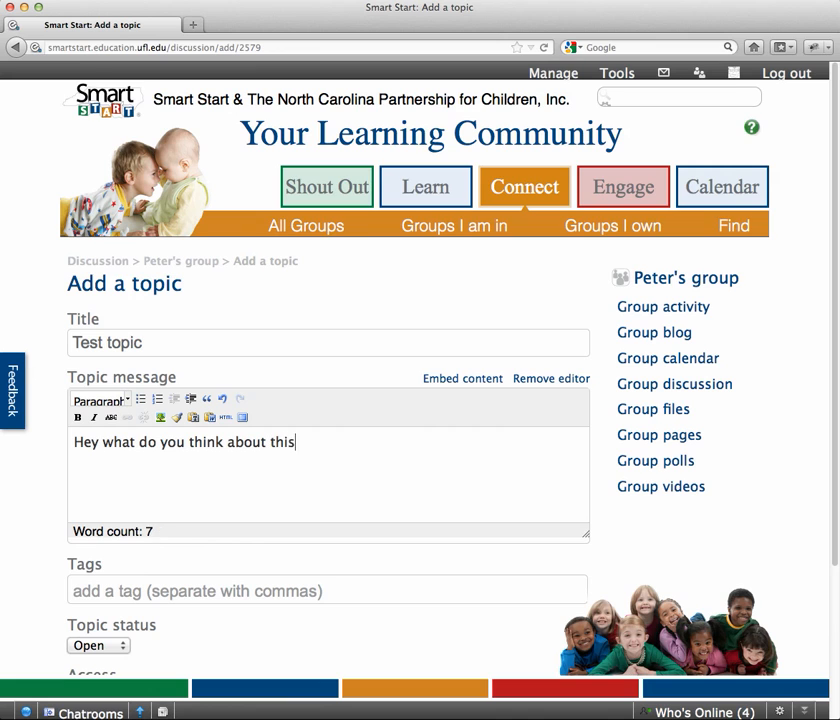
pyautogui.write('?')
# Restrict the topic's access to members of the owned group and save the topic
pyautogui.scroll(-2, 454, 486)
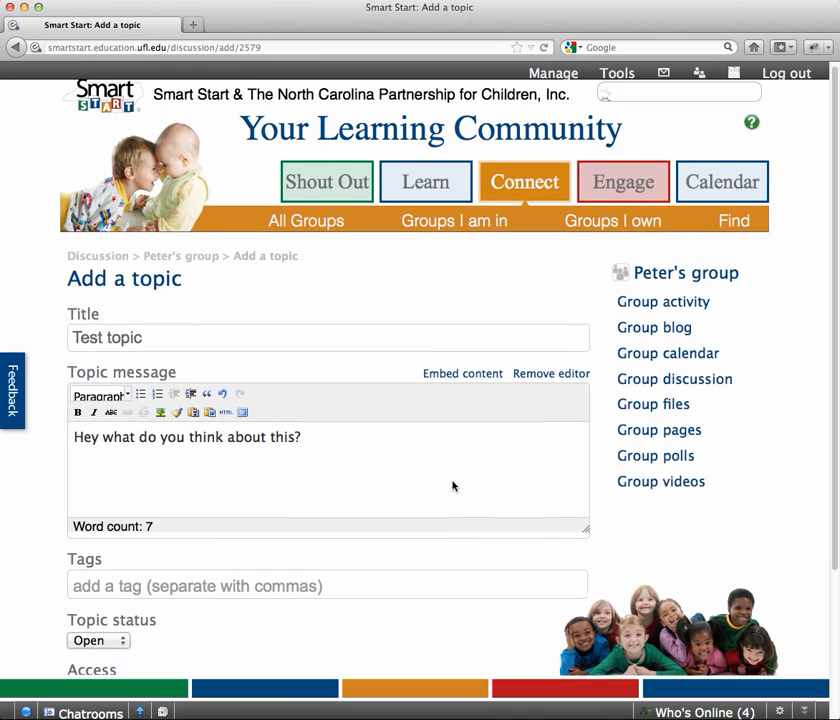
pyautogui.scroll(-3, 452, 486)
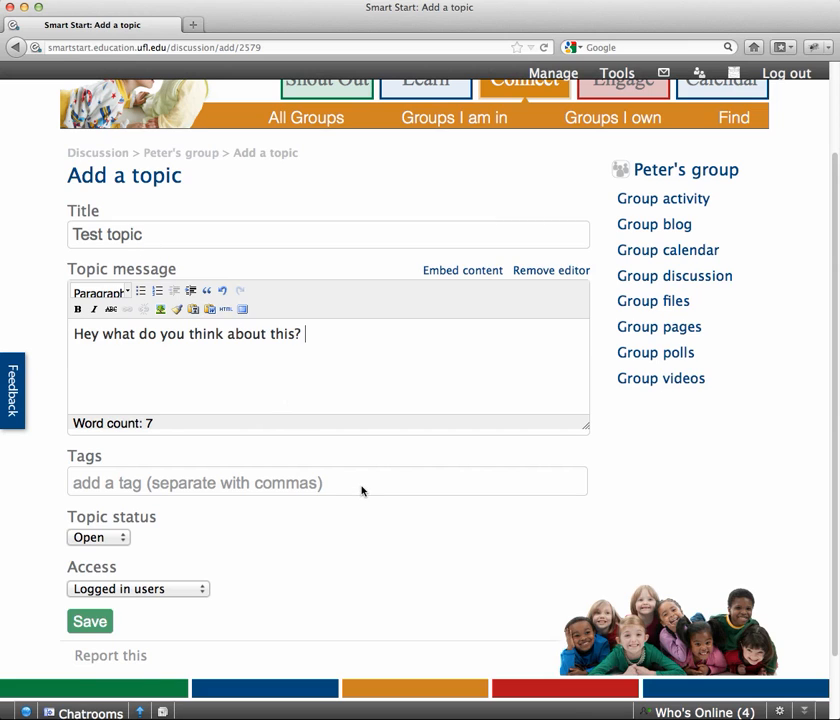
pyautogui.scroll(-1, 362, 491)
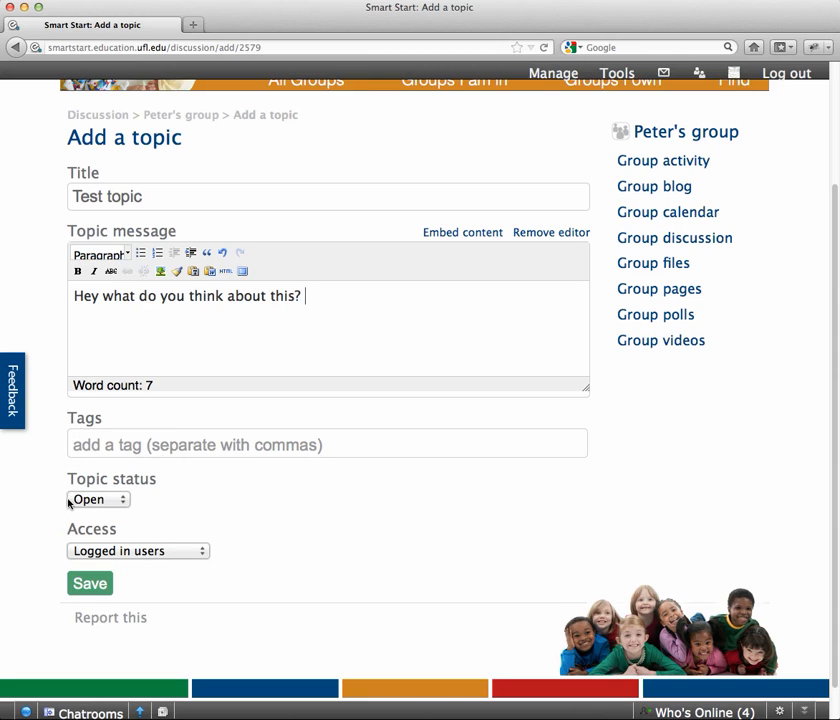
pyautogui.click(202, 555)
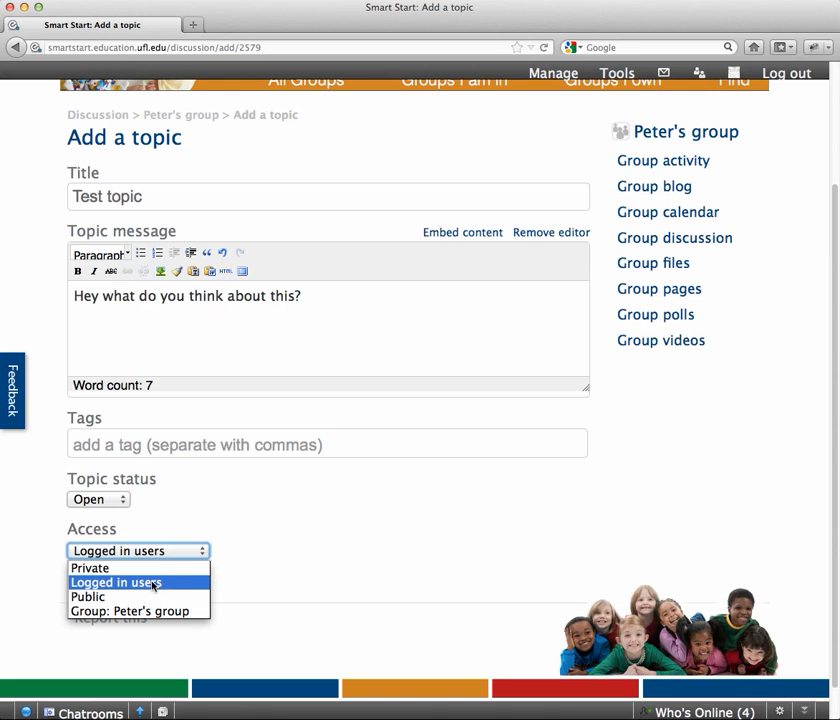
pyautogui.click(166, 611)
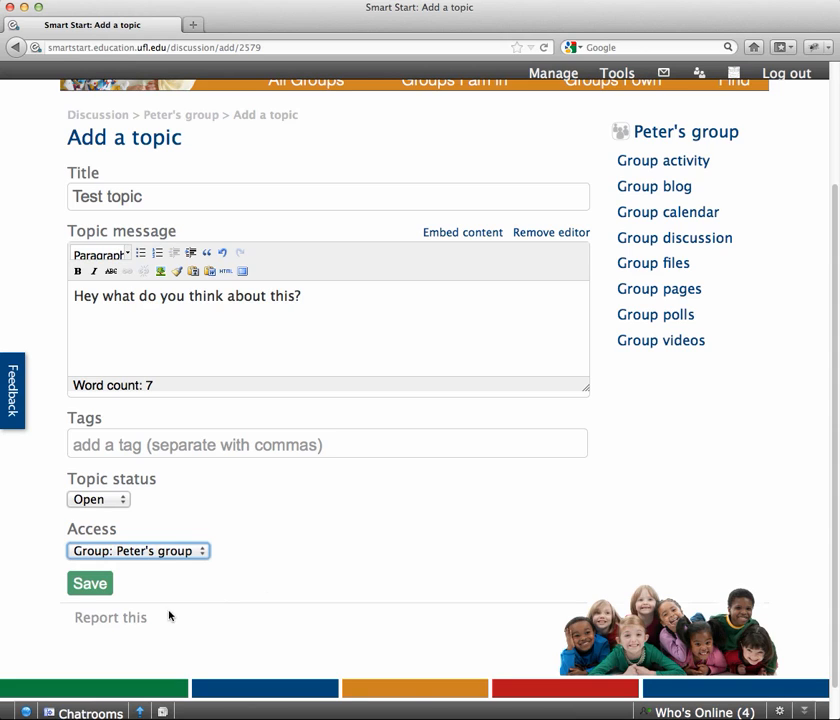
pyautogui.click(103, 586)
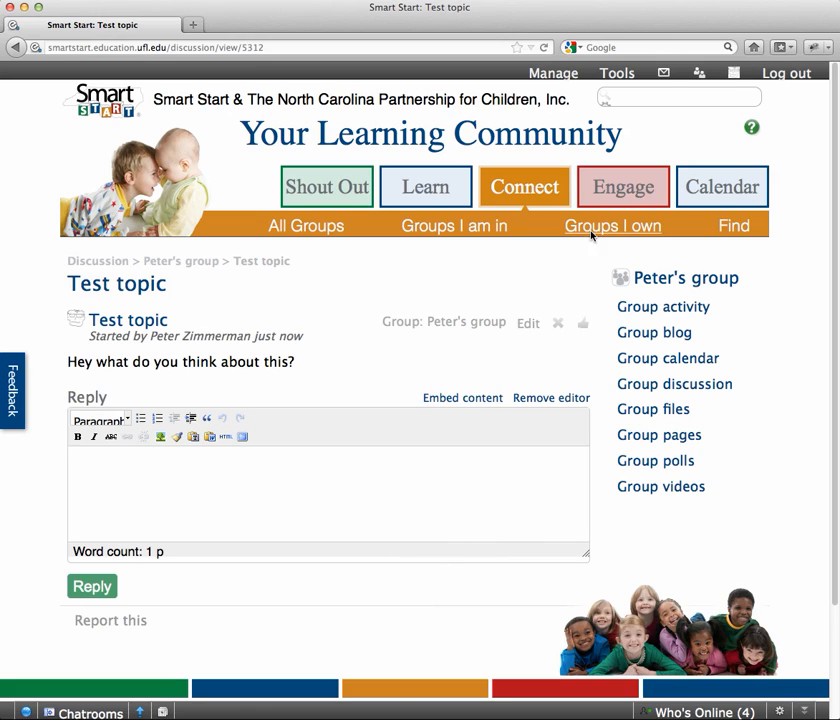
# Open the group notification settings for the account and review the list of groups
pyautogui.moveTo(614, 80)
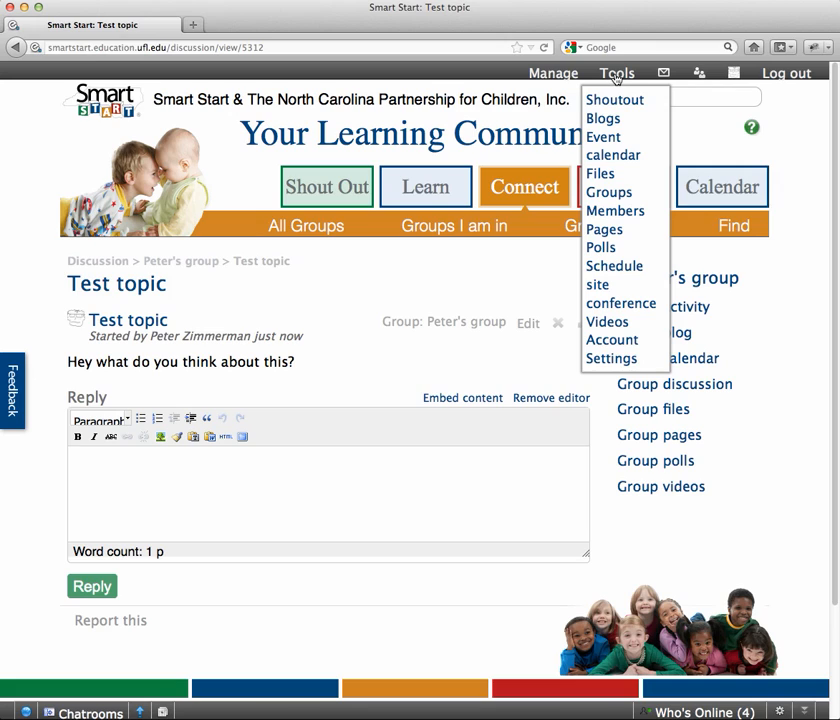
pyautogui.click(629, 356)
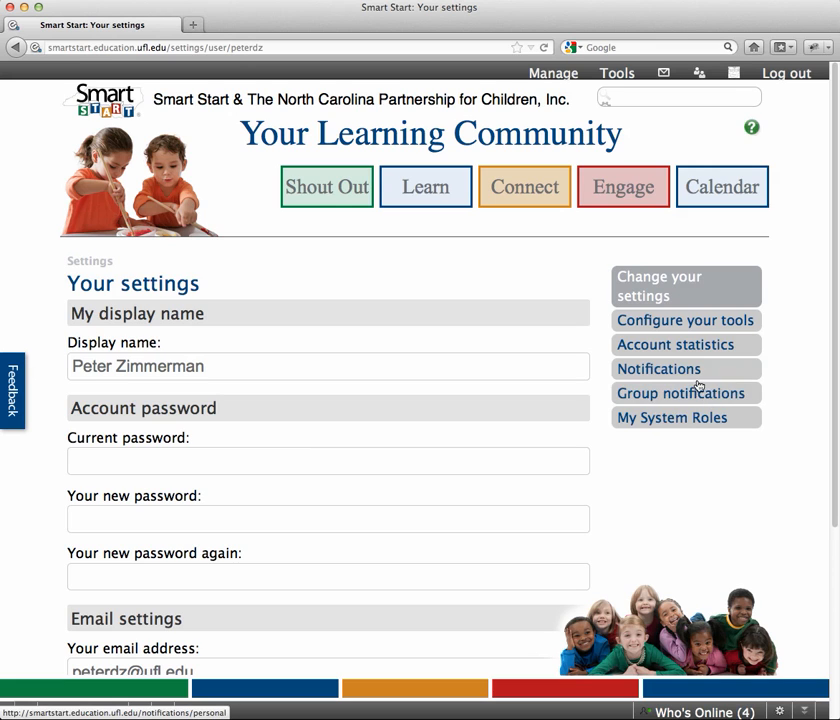
pyautogui.click(699, 394)
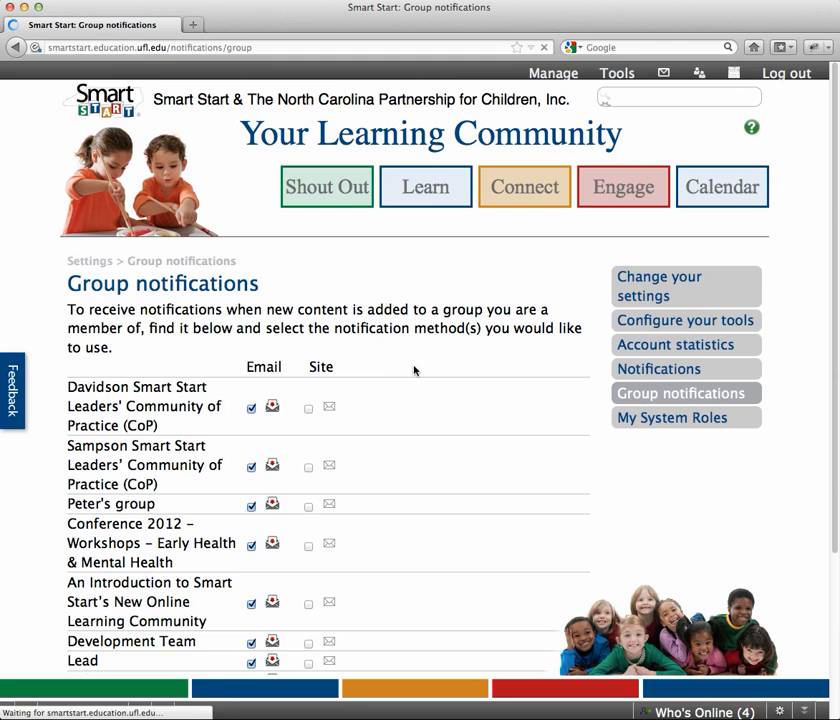
pyautogui.scroll(-1, 414, 370)
pyautogui.scroll(-3, 414, 370)
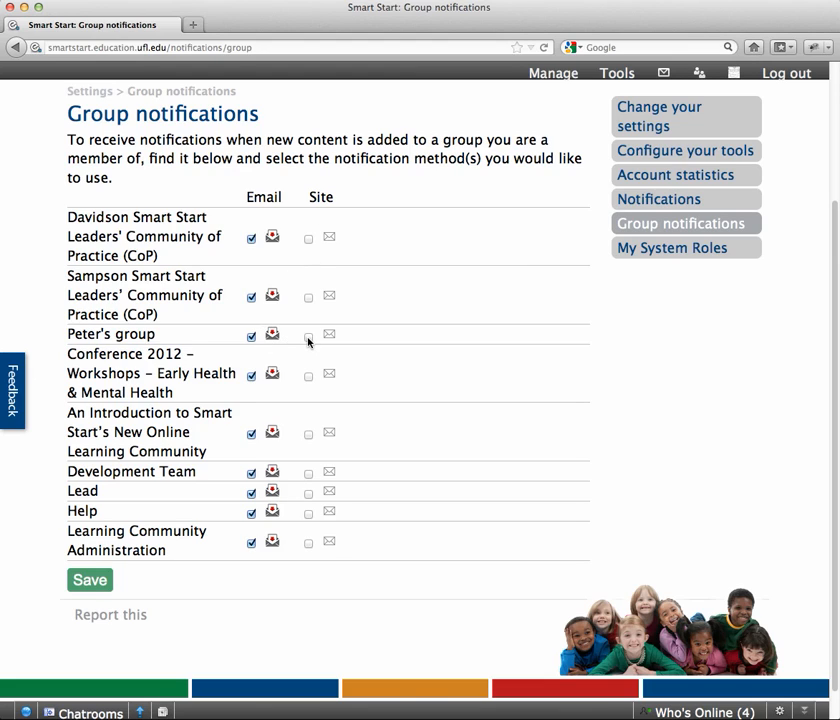
pyautogui.click(308, 338)
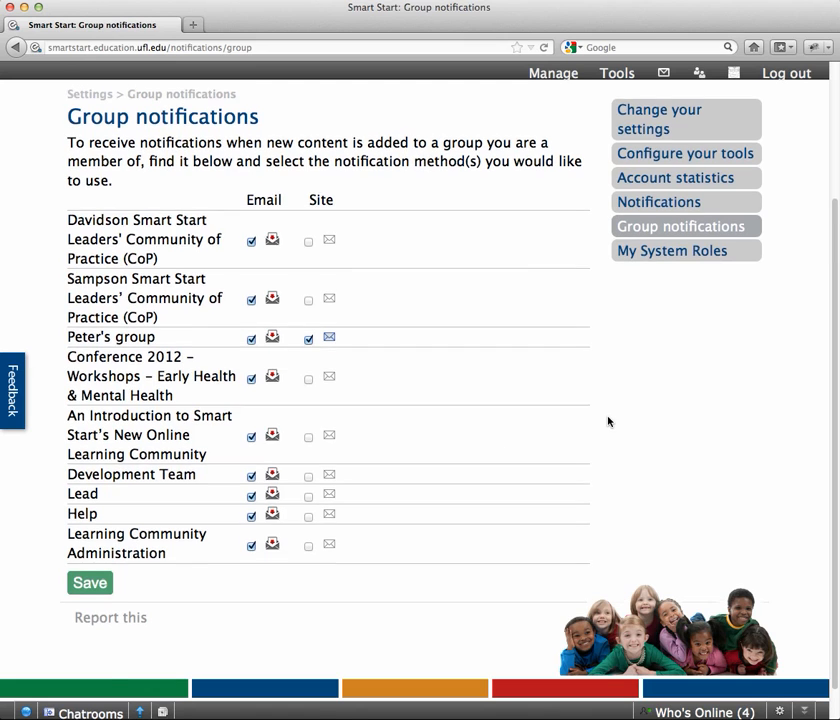
pyautogui.scroll(2, 608, 420)
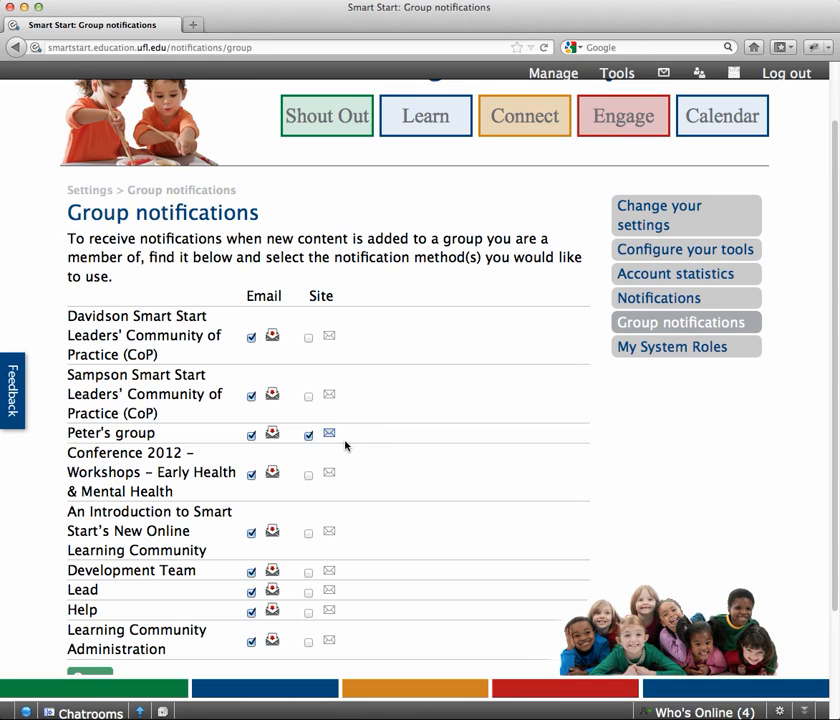
pyautogui.click(309, 437)
# Save the group notification settings
pyautogui.scroll(-3, 435, 388)
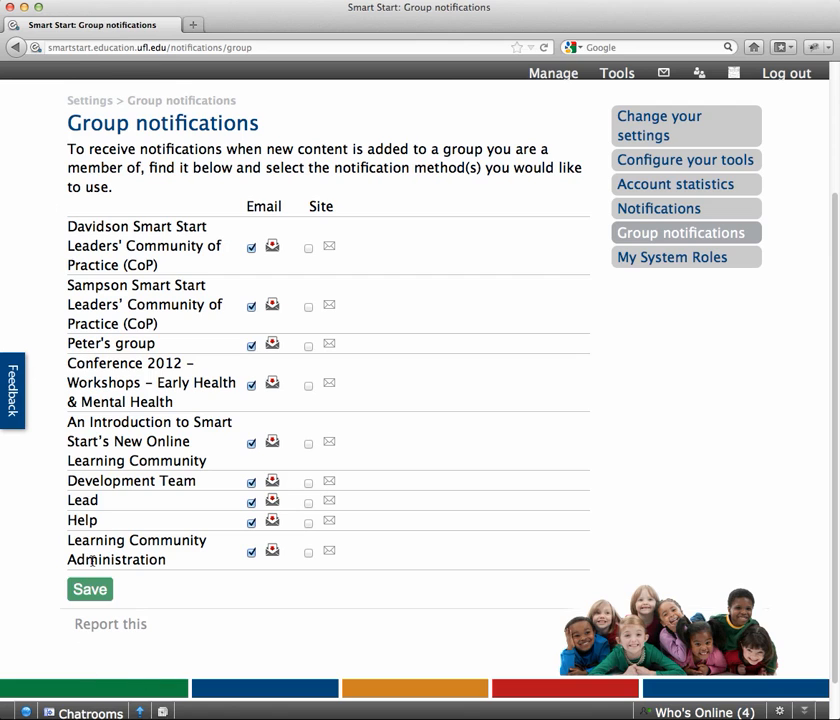
pyautogui.click(89, 592)
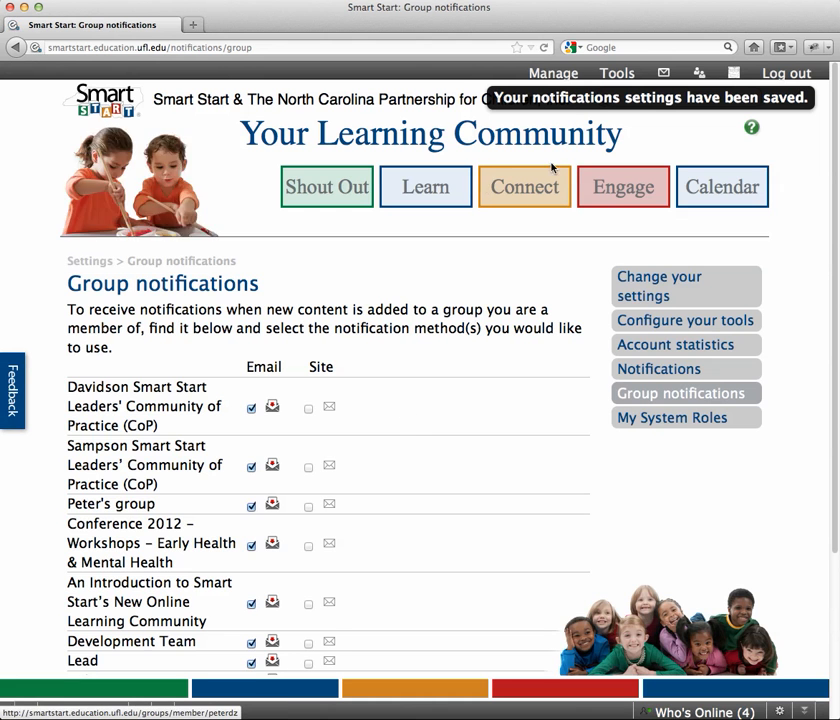
# Return to the owned group and open its group pages section
pyautogui.moveTo(503, 186)
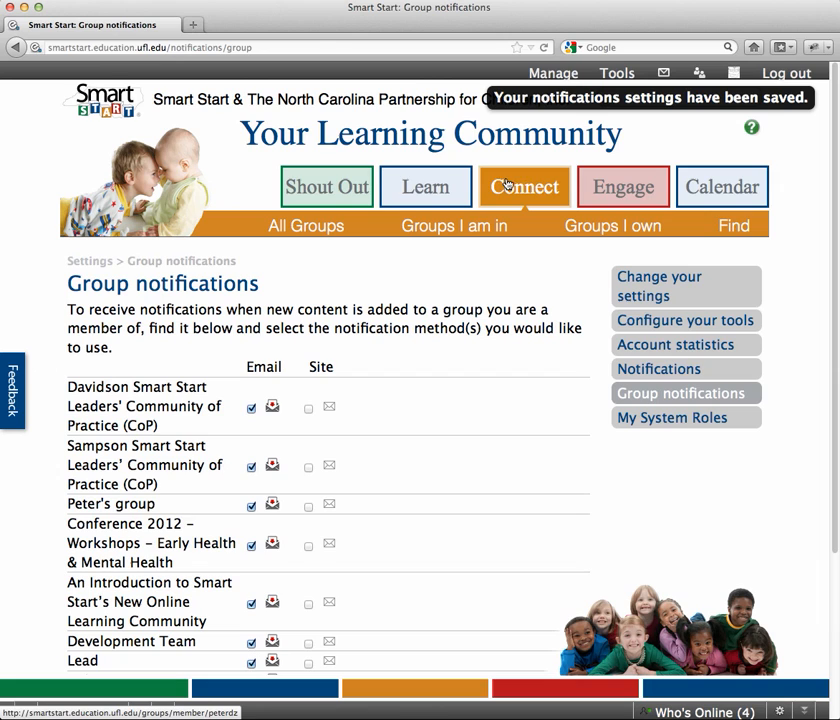
pyautogui.click(609, 228)
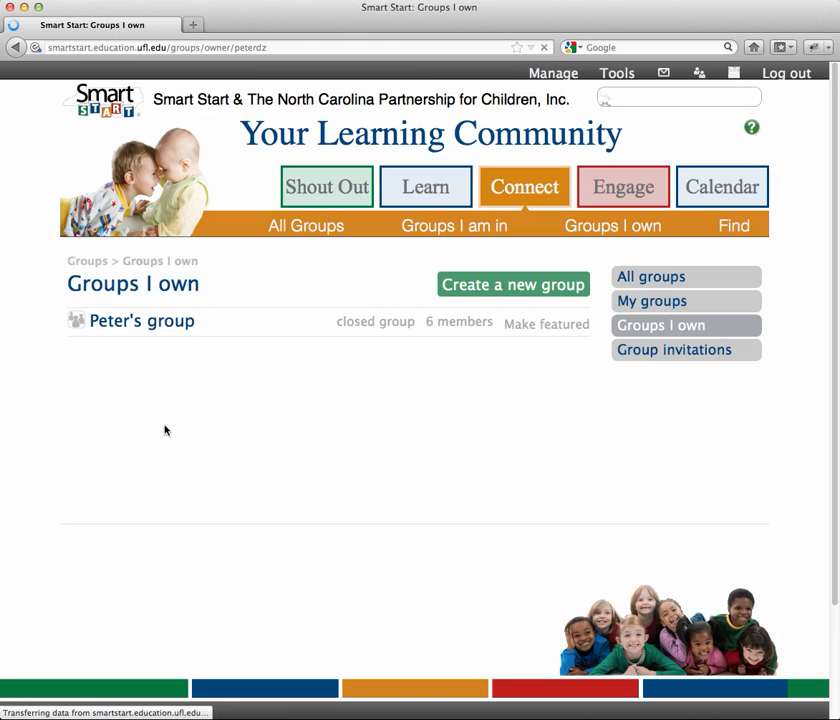
pyautogui.click(128, 323)
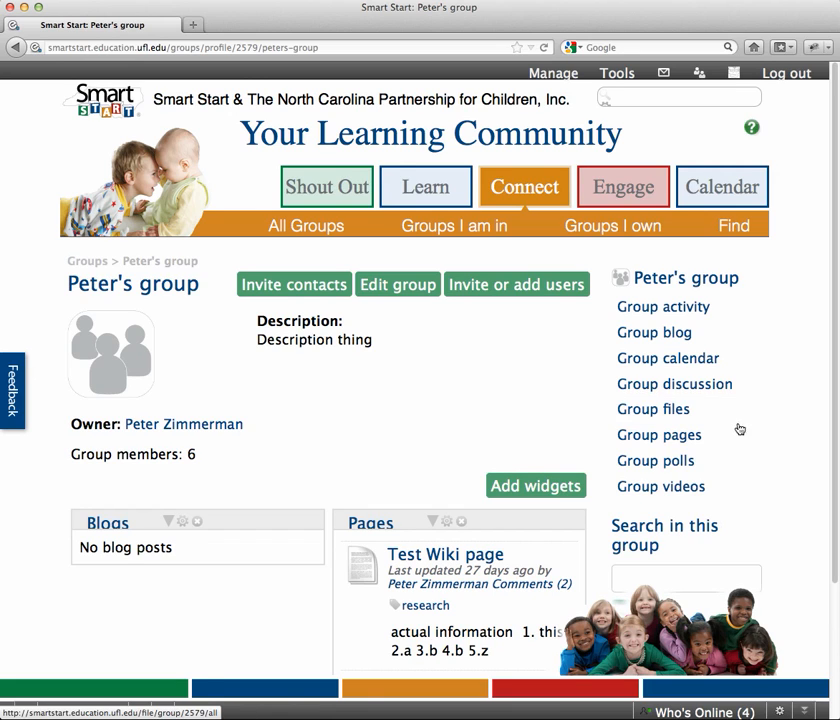
pyautogui.scroll(-1, 745, 429)
pyautogui.click(697, 410)
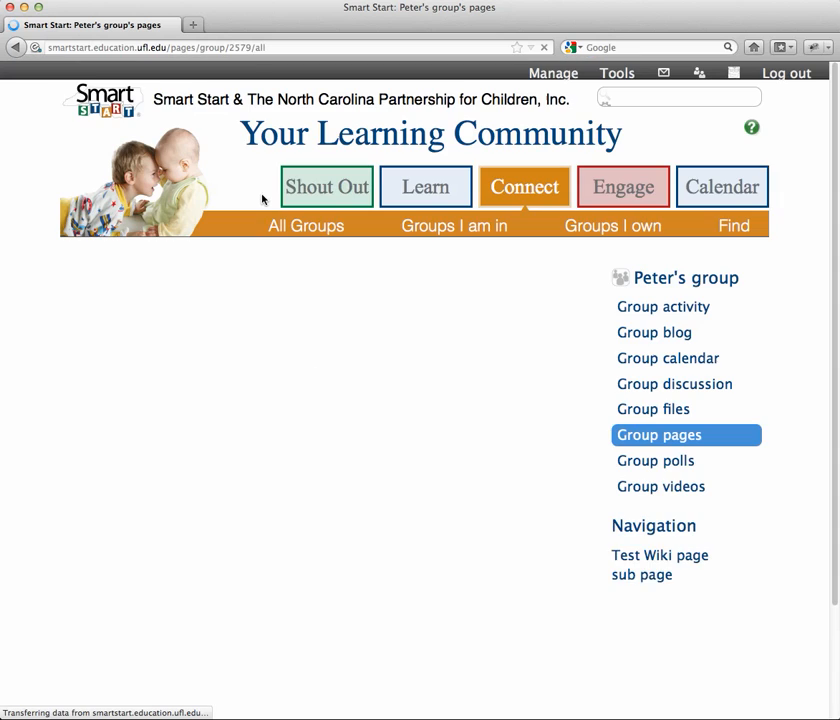
# Start a new page in the group's pages and title it "test page"
pyautogui.click(563, 293)
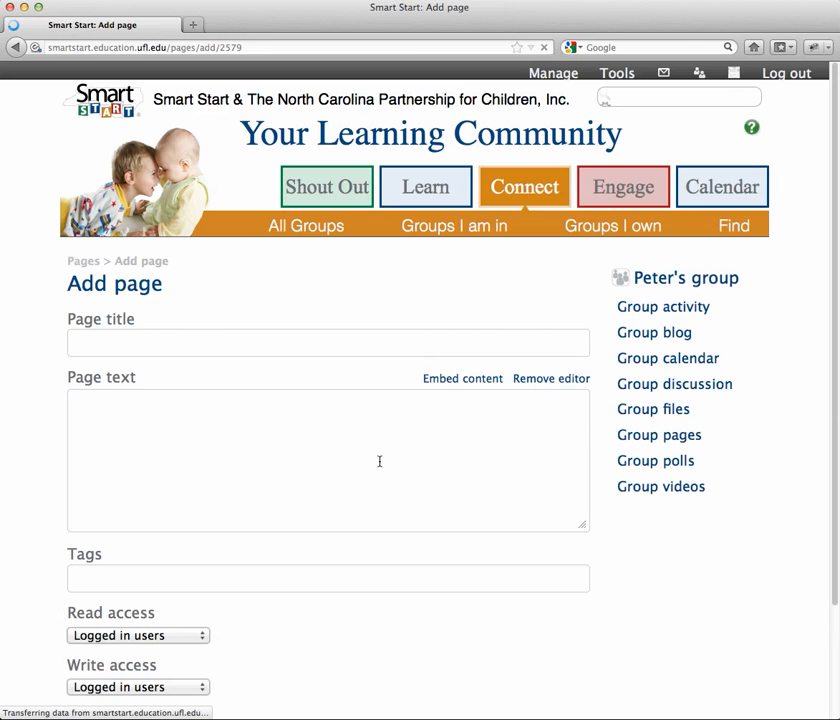
pyautogui.click(240, 343)
pyautogui.write('test ')
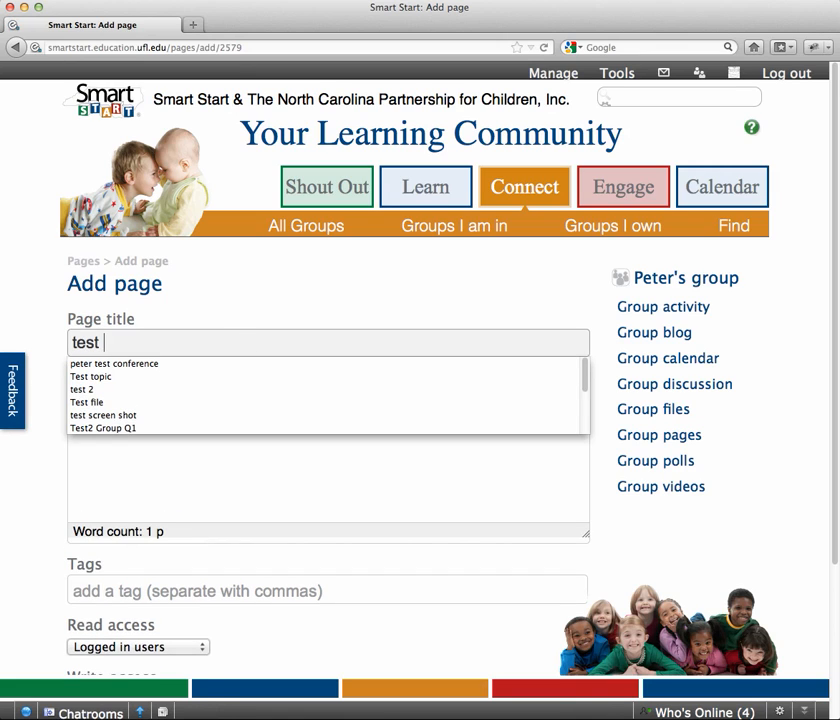
pyautogui.write('page')
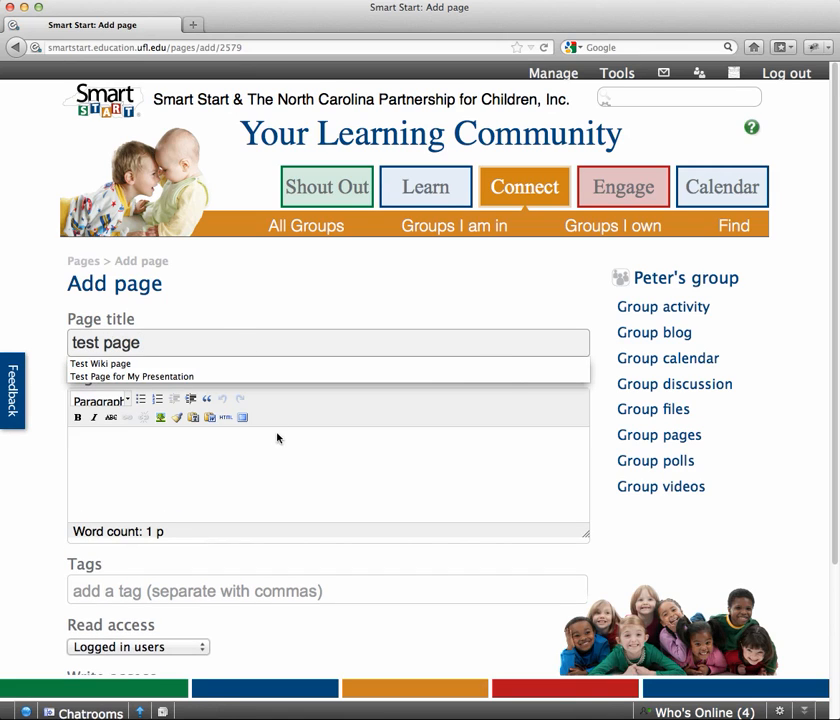
# Fill the page text with the numbers 1., 2. and 3. on separate lines
pyautogui.click(269, 470)
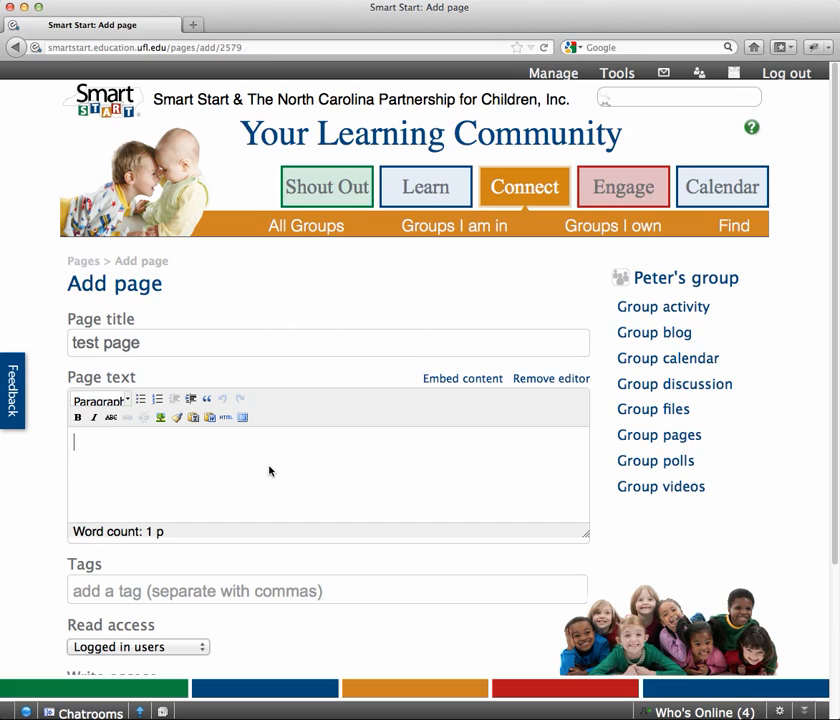
pyautogui.write('1.')
pyautogui.press('Return')
pyautogui.write('2.')
pyautogui.press('Return')
pyautogui.write('3.')
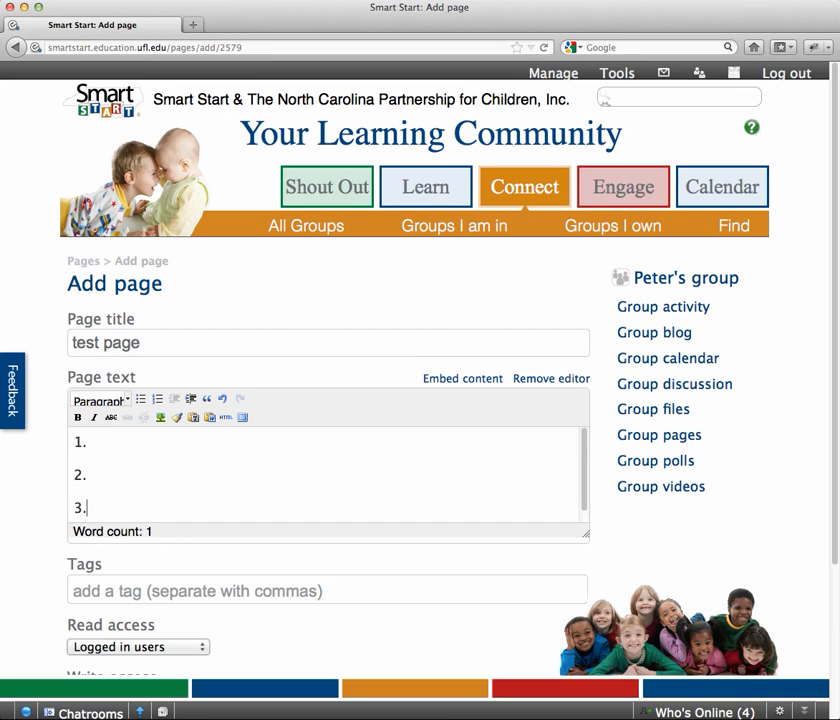
pyautogui.press('Return')
# Restrict the page's read and write access to the owned group and save the page
pyautogui.scroll(1, 113, 500)
pyautogui.scroll(-1, 264, 472)
pyautogui.scroll(-2, 495, 541)
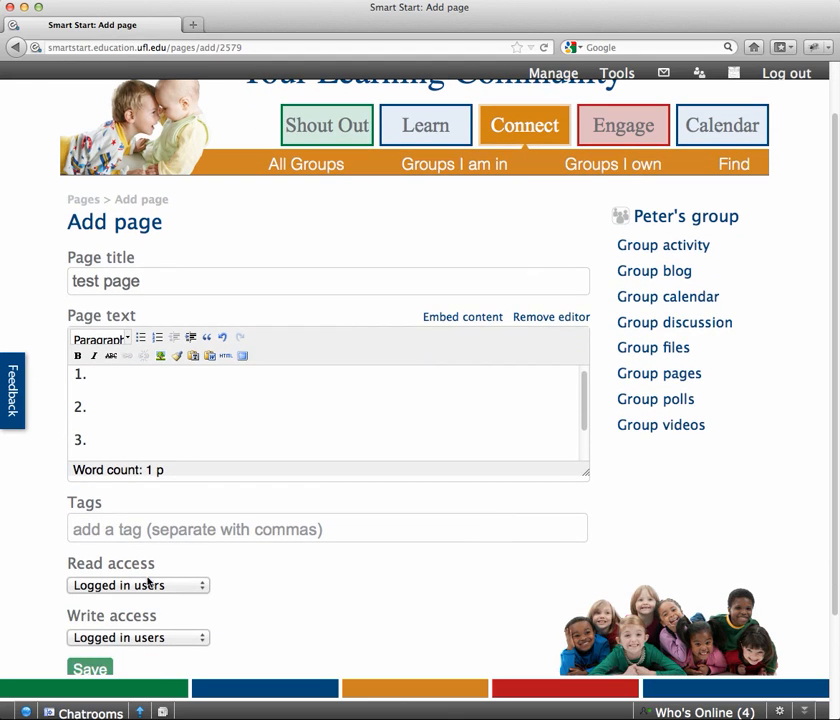
pyautogui.click(201, 592)
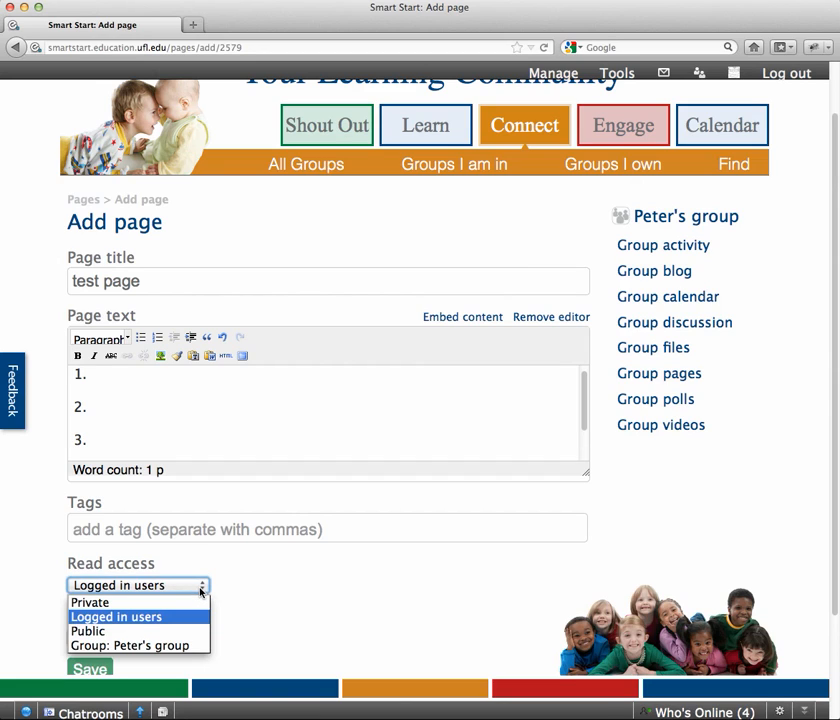
pyautogui.click(146, 646)
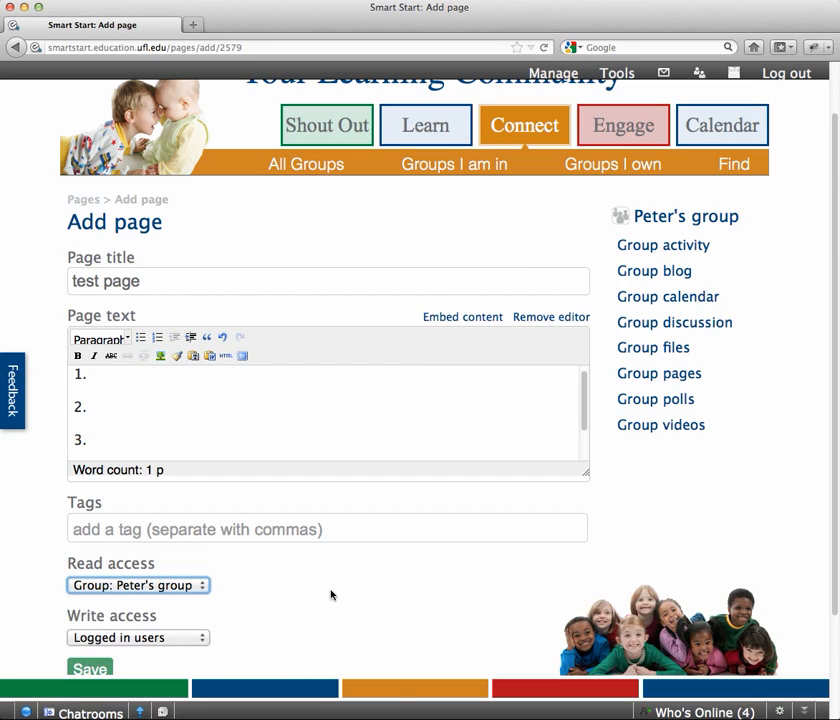
pyautogui.click(202, 642)
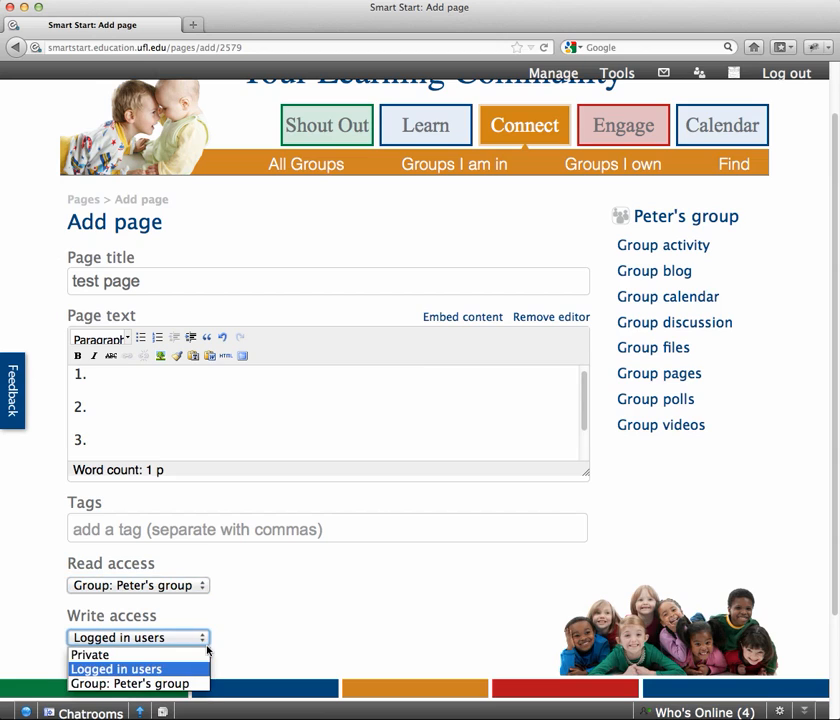
pyautogui.click(162, 684)
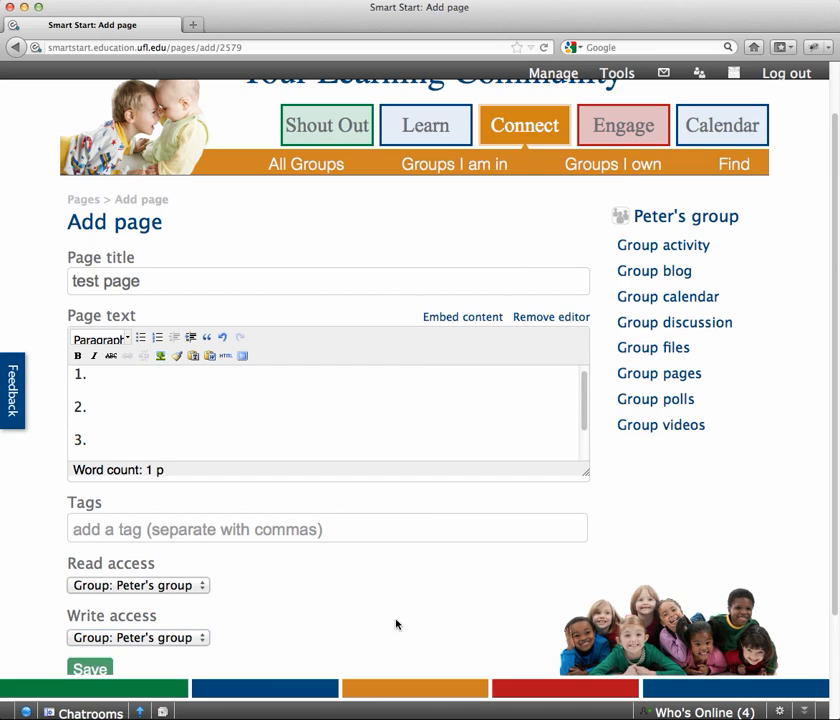
pyautogui.scroll(-1, 380, 618)
pyautogui.click(76, 652)
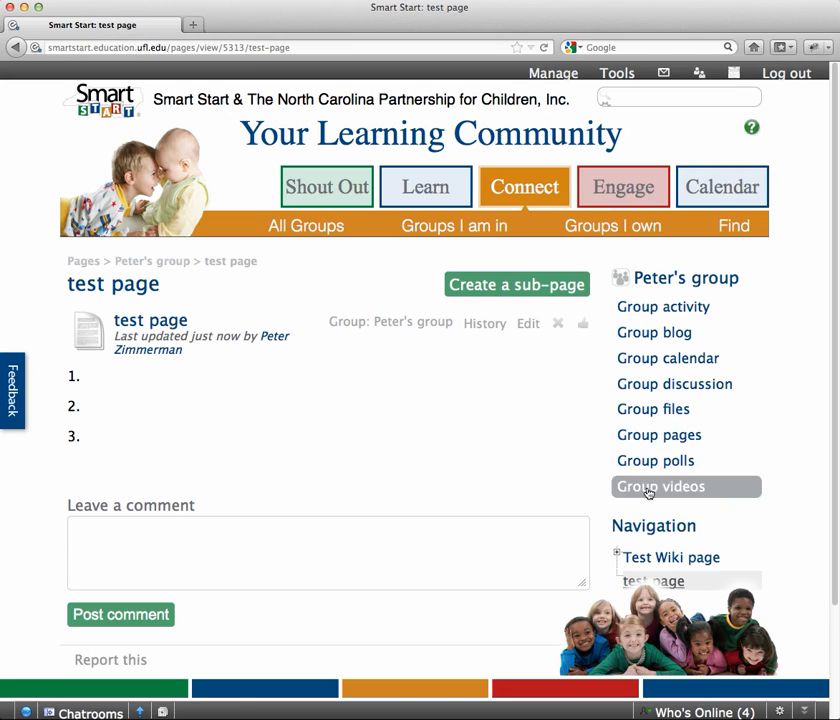
# Begin a file upload in the group's files and title it "word document v1 - pz"
pyautogui.click(672, 412)
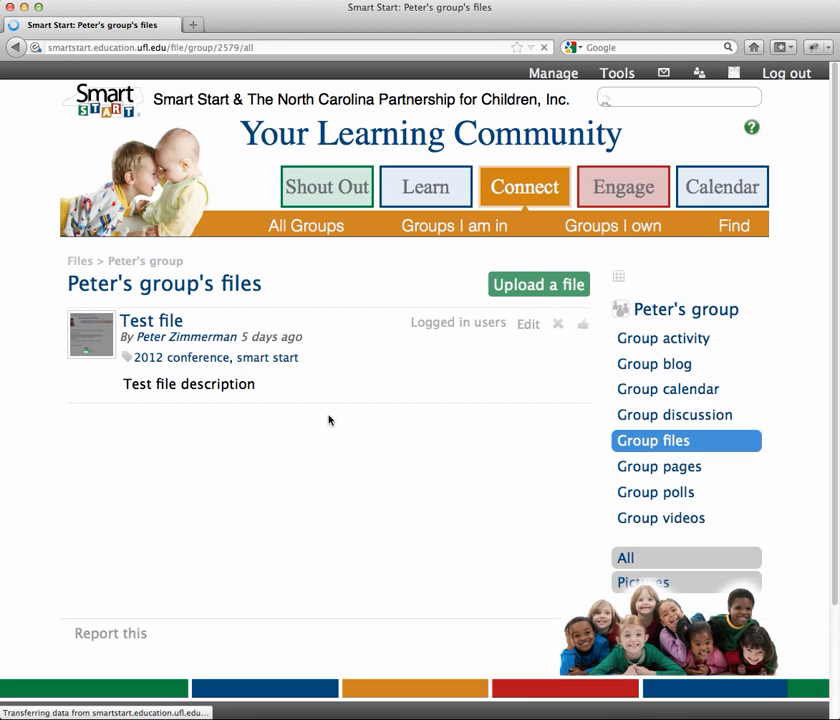
pyautogui.click(560, 287)
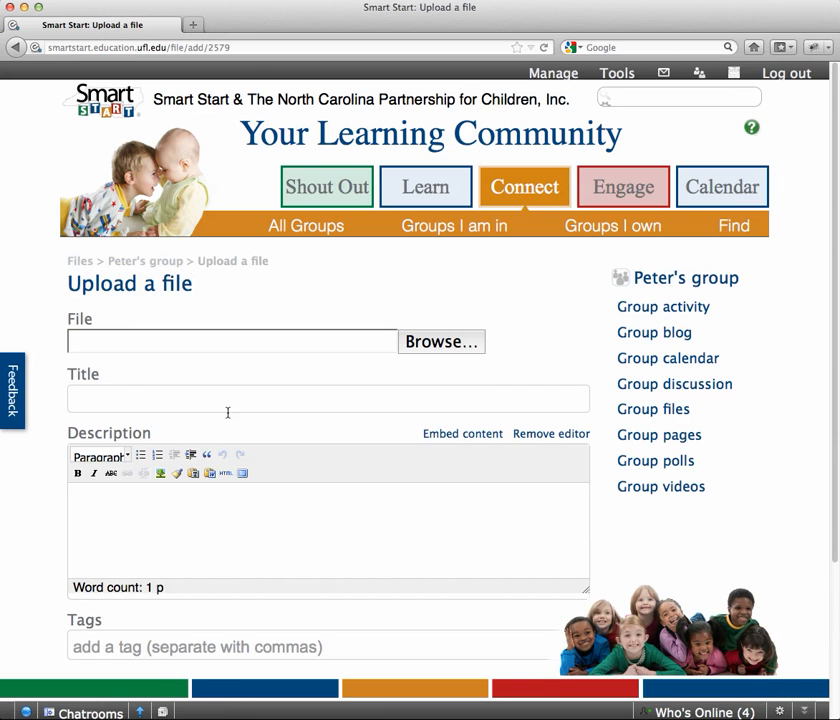
pyautogui.click(227, 405)
pyautogui.write('word')
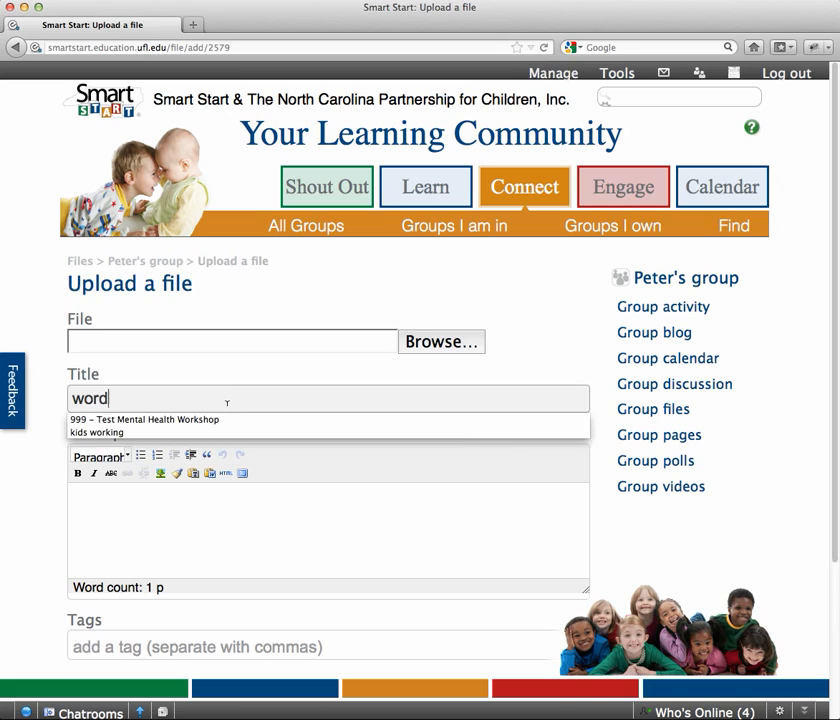
pyautogui.write(' document v1 - pz')
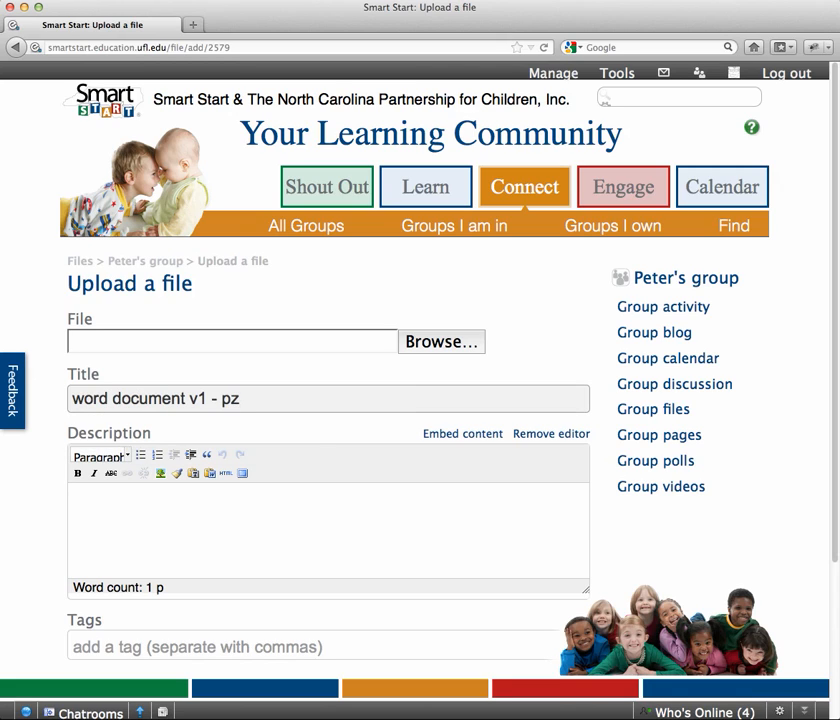
pyautogui.scroll(-4, 331, 461)
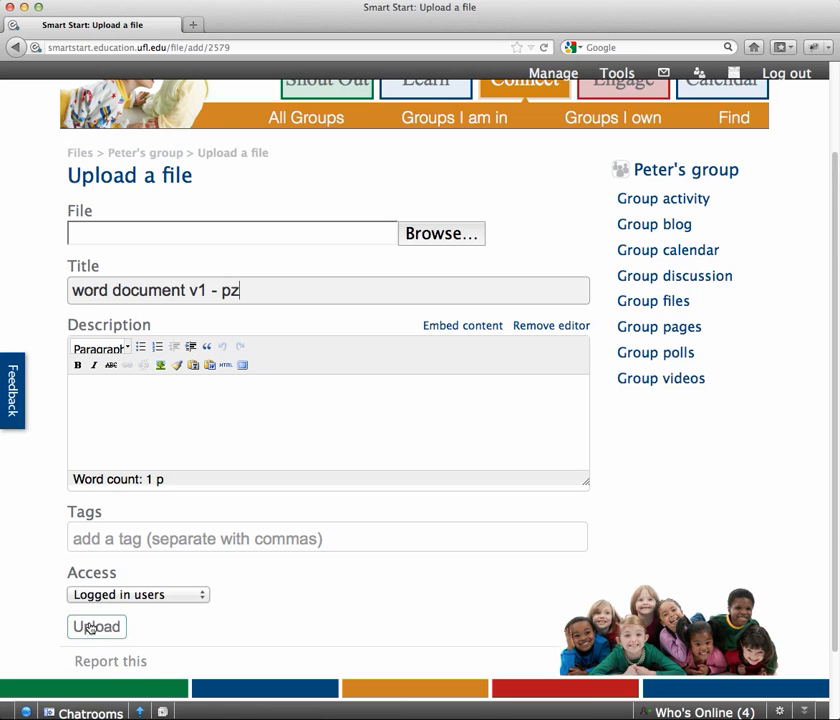
# Return to the owned group's profile and add the Group discussion and Group files widgets
pyautogui.scroll(3, 665, 304)
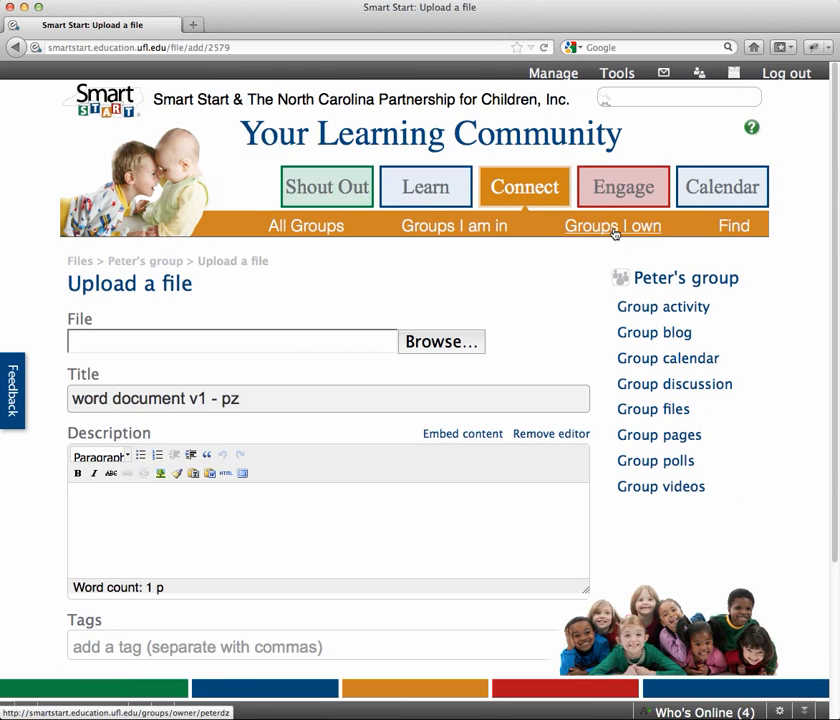
pyautogui.click(690, 284)
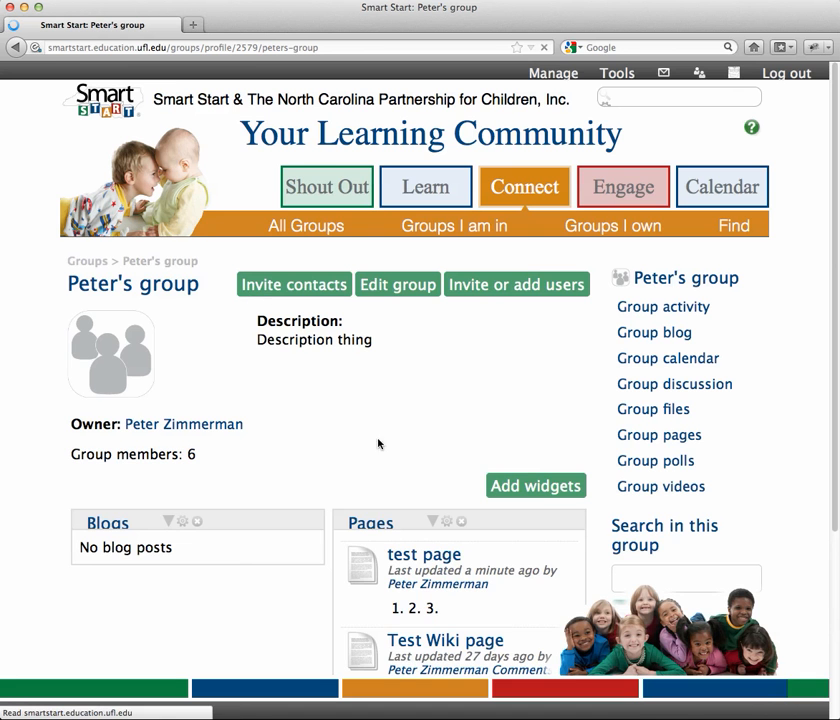
pyautogui.scroll(-5, 457, 409)
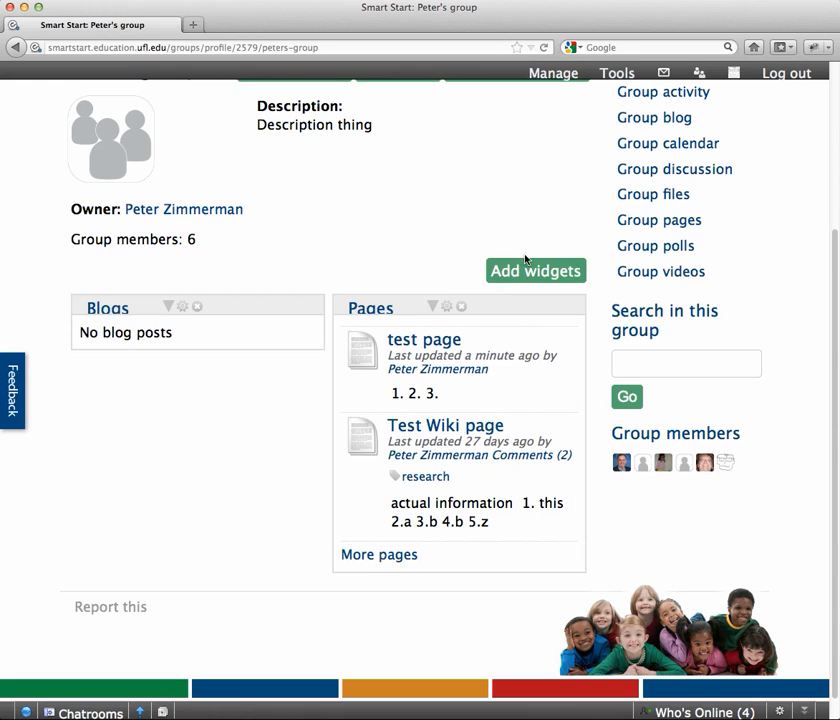
pyautogui.click(532, 268)
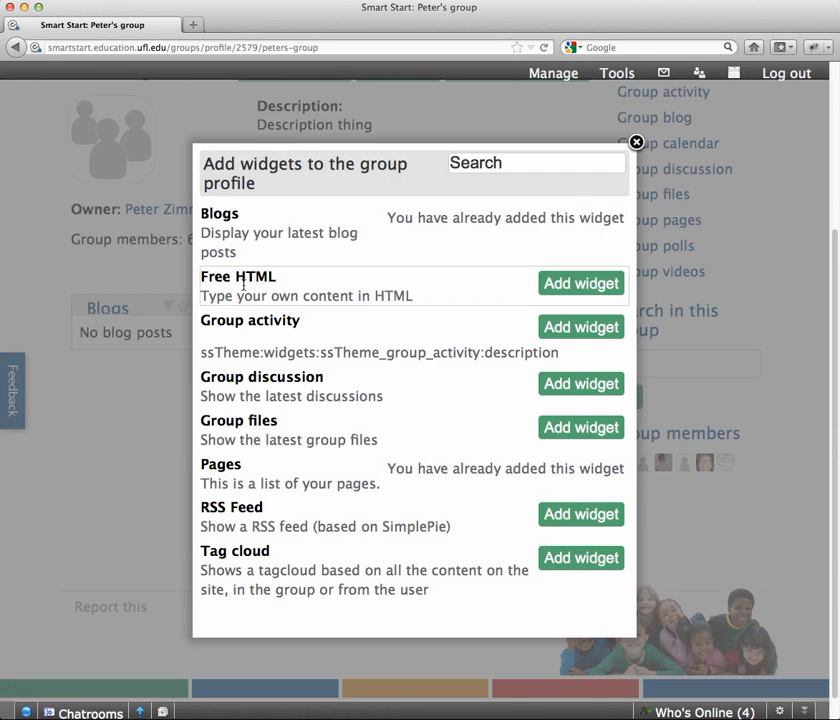
pyautogui.click(558, 387)
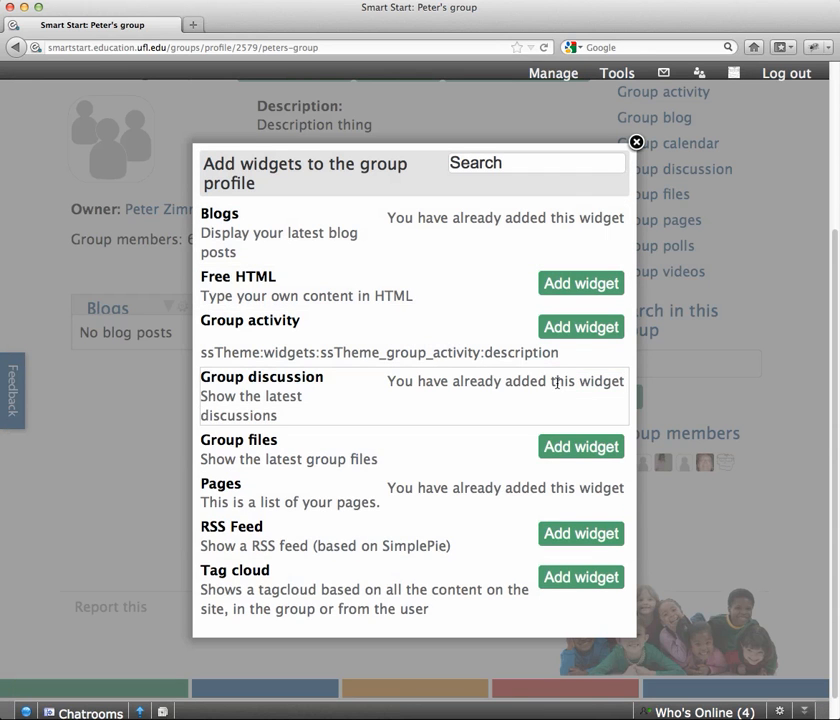
pyautogui.click(581, 448)
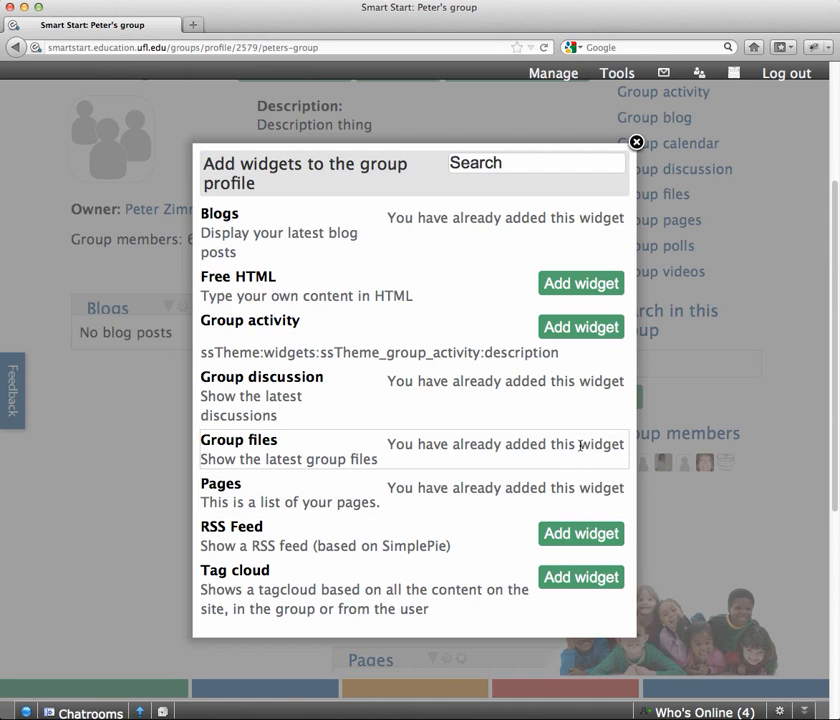
pyautogui.click(636, 143)
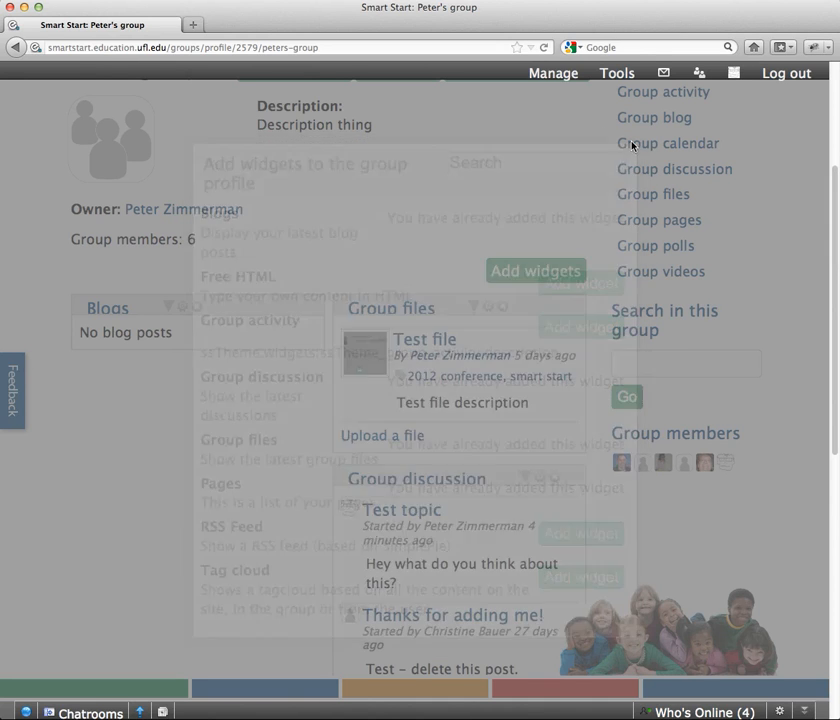
# Rearrange the group profile by moving the Group files widget beneath Blogs and the Pages widget beneath Group files
pyautogui.scroll(-2, 569, 484)
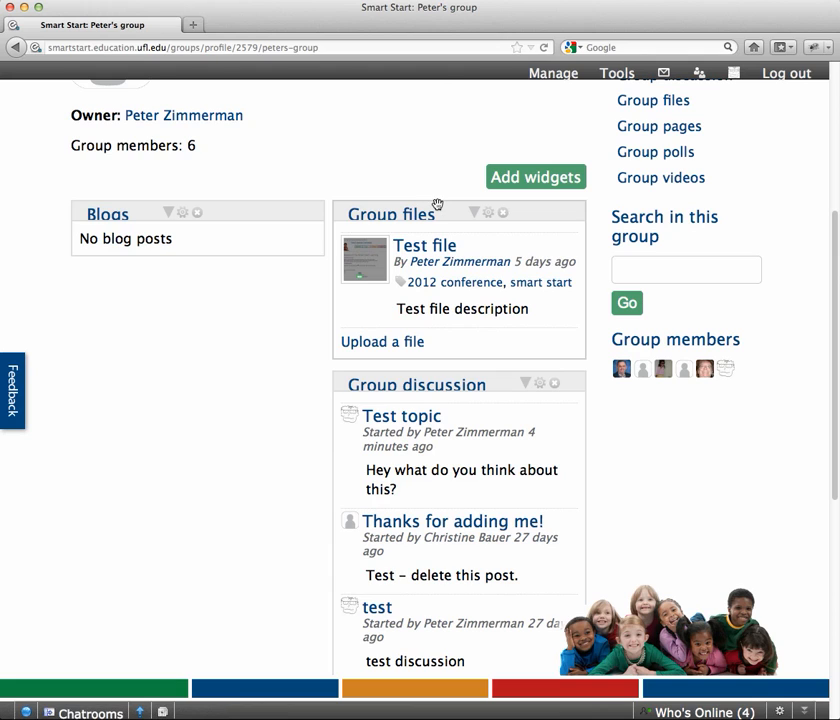
pyautogui.moveTo(437, 204); pyautogui.dragTo(252, 310)
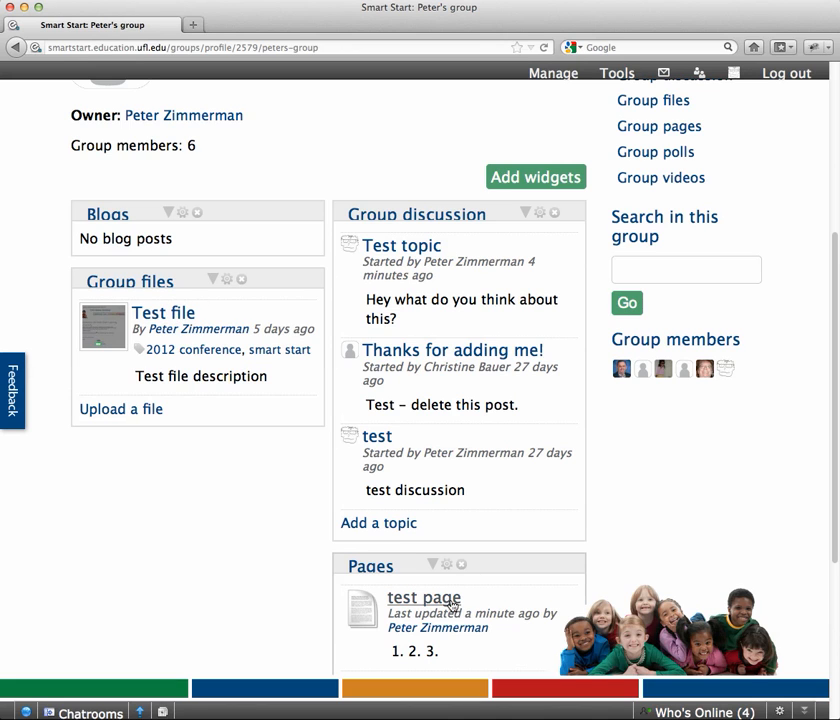
pyautogui.moveTo(501, 564); pyautogui.dragTo(311, 431)
pyautogui.scroll(1, 697, 500)
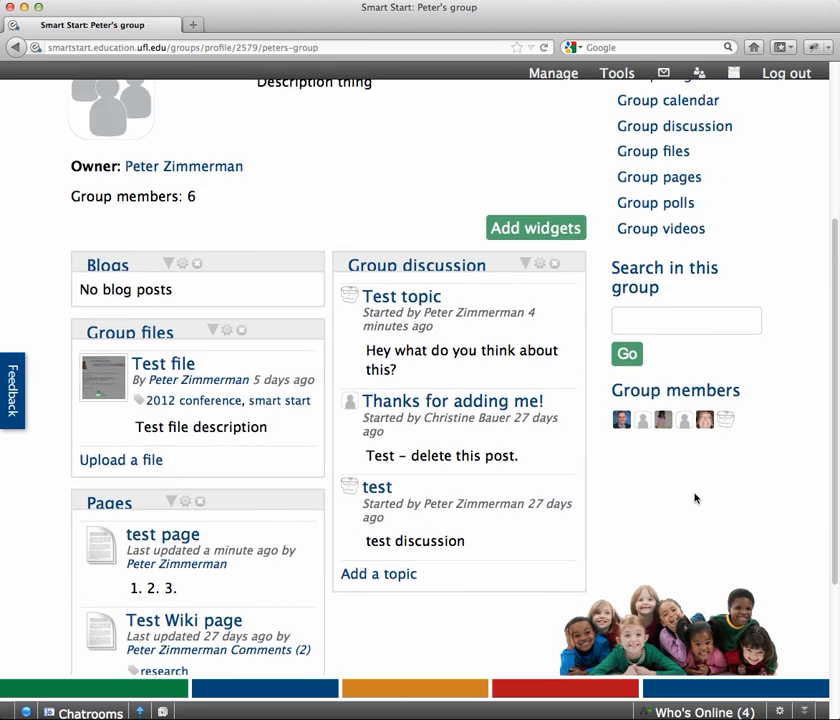
pyautogui.scroll(3, 697, 498)
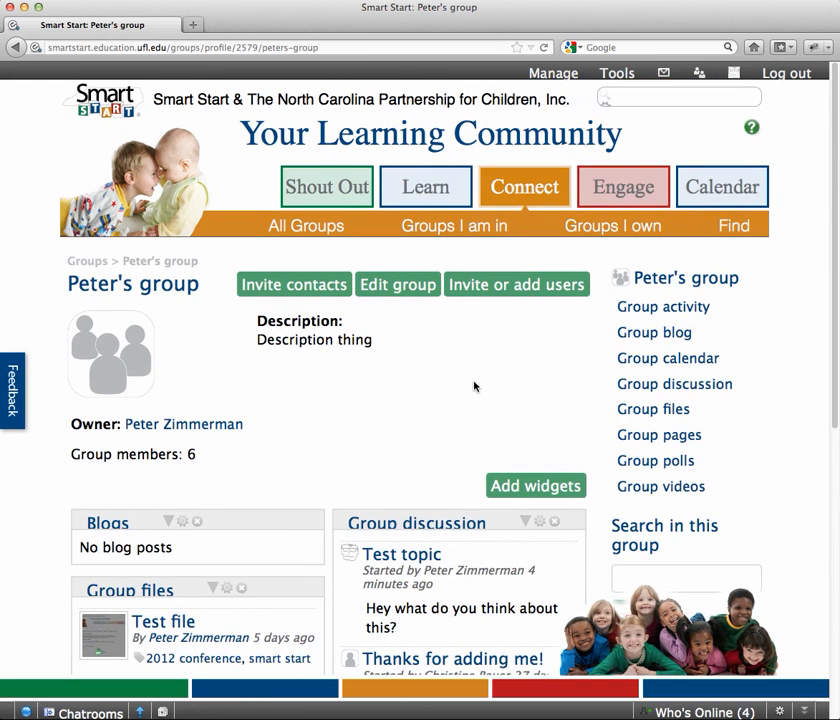
pyautogui.scroll(-3, 370, 409)
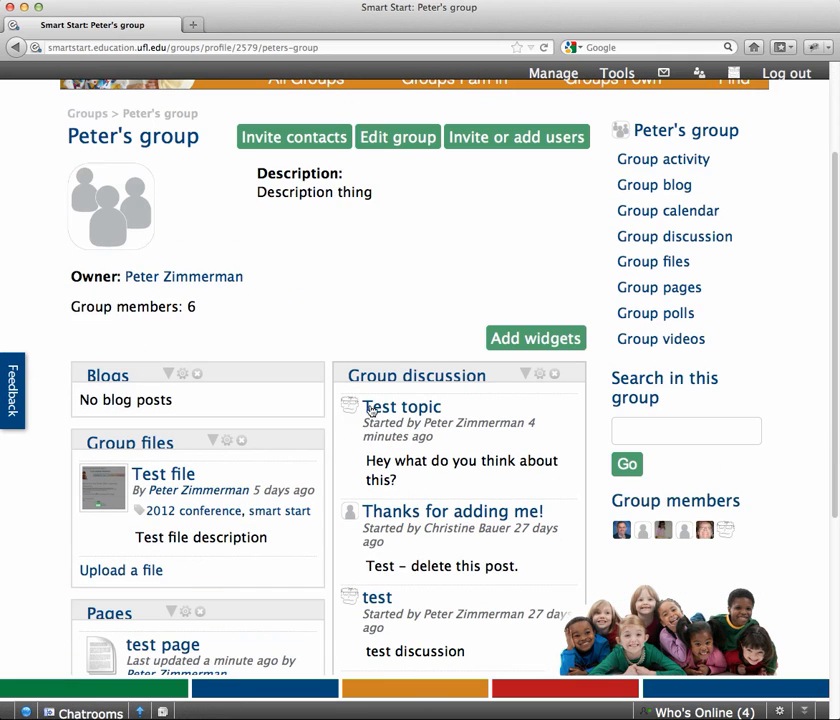
pyautogui.scroll(-1, 308, 367)
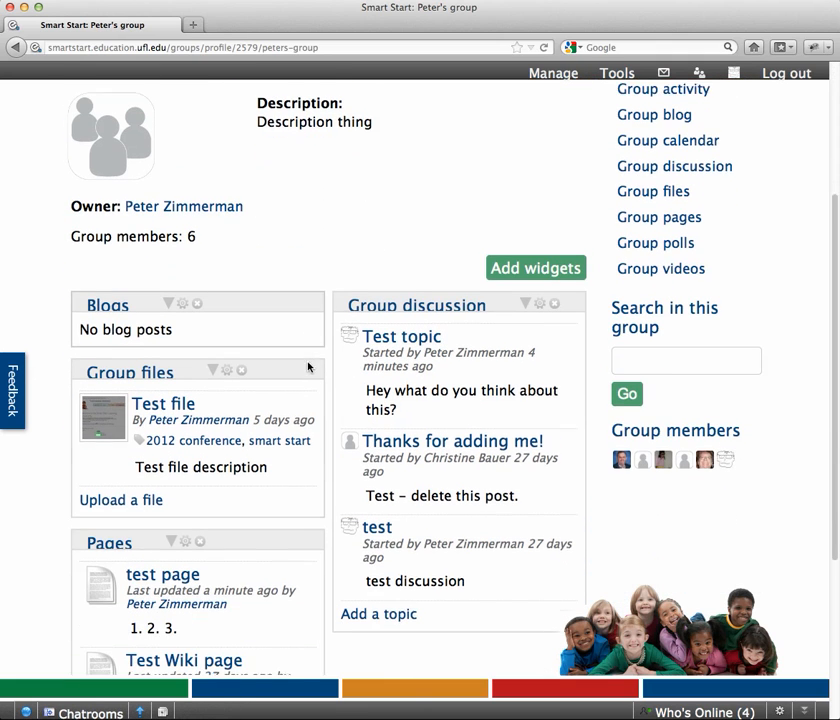